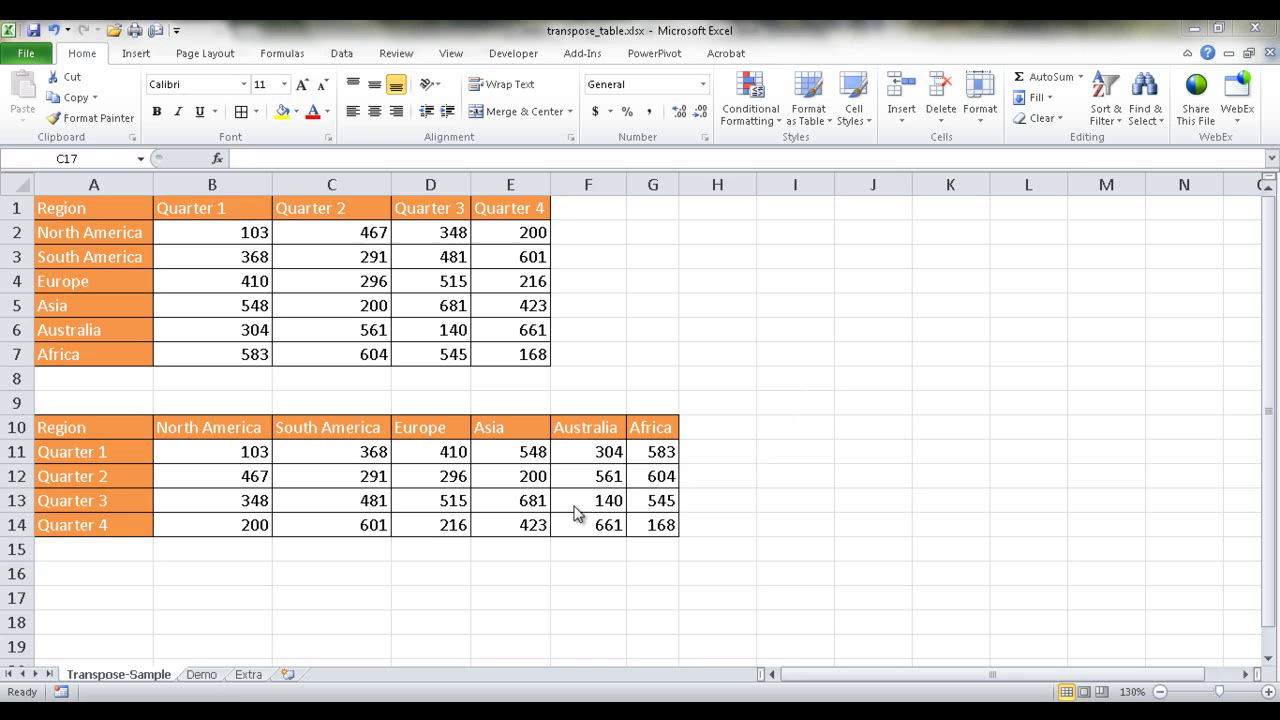
Go to the Demo sheet with the six-region quarterly table and three empty transpose tables
click(201, 674)
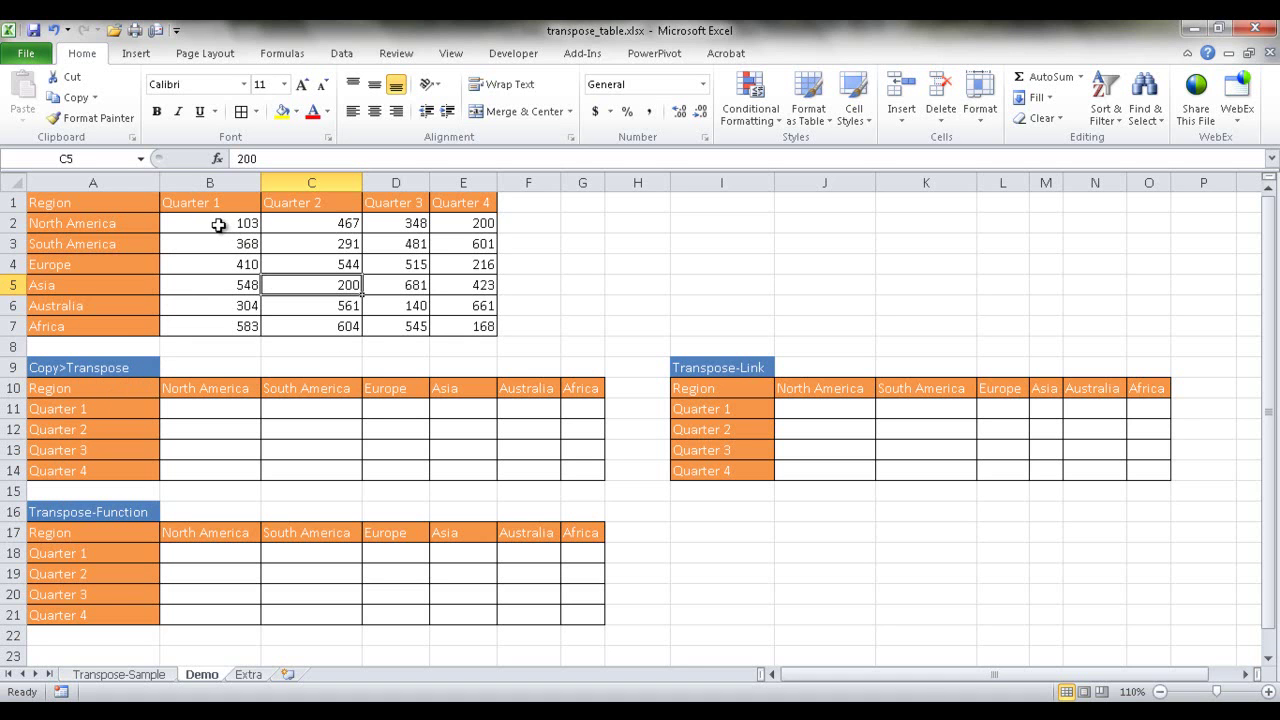
Trial-paste B2:E7 transposed at B11, delete it, and copy B2:E7 again
drag(212, 224, 443, 318)
key(ctrl+c)
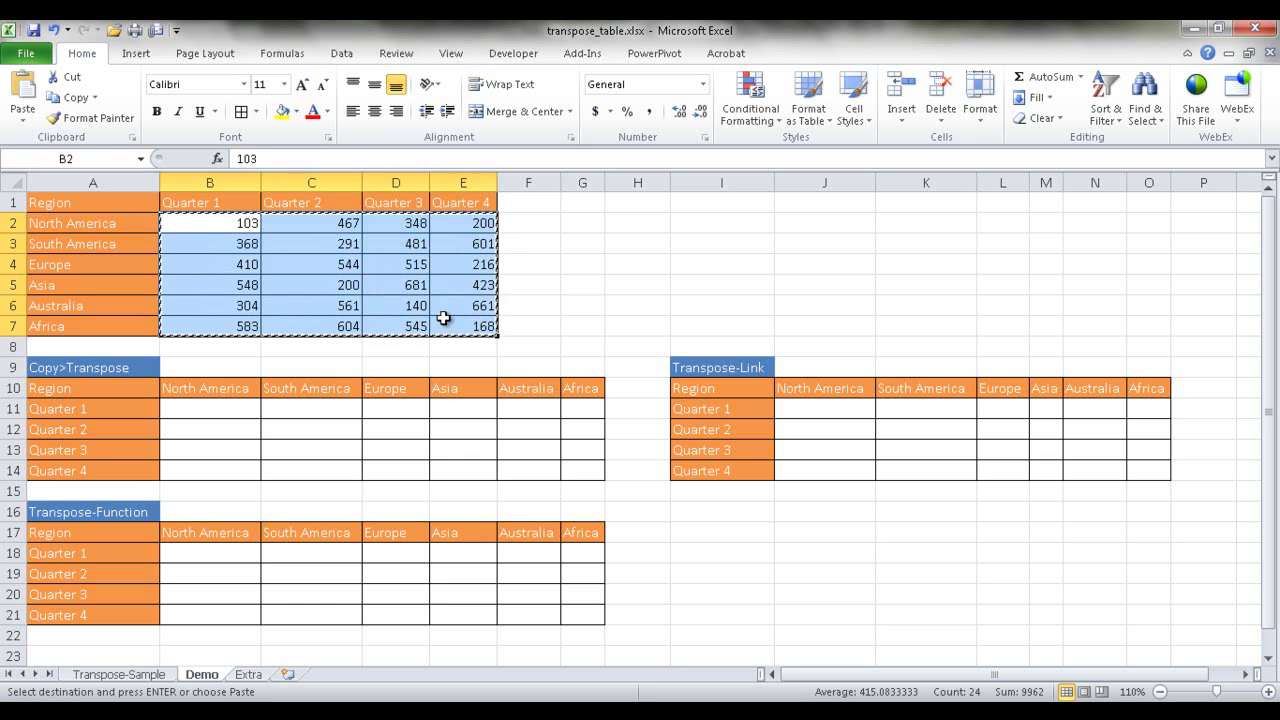
click(214, 409)
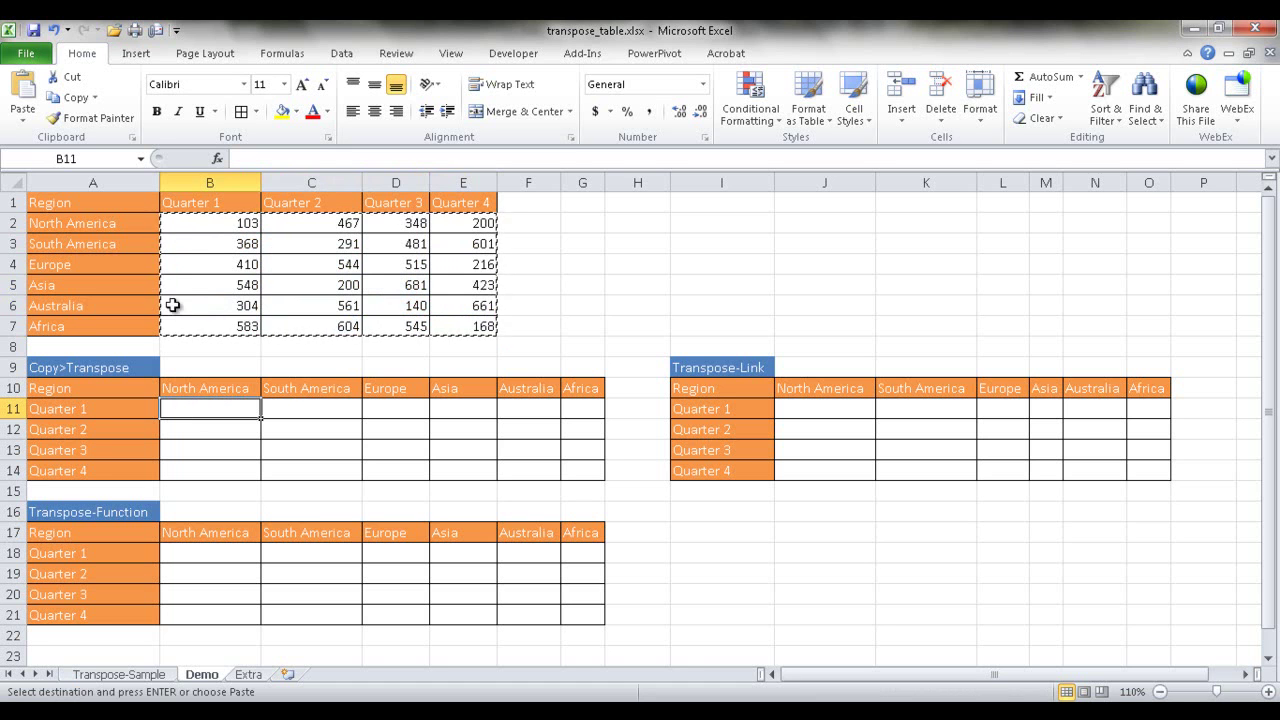
click(25, 121)
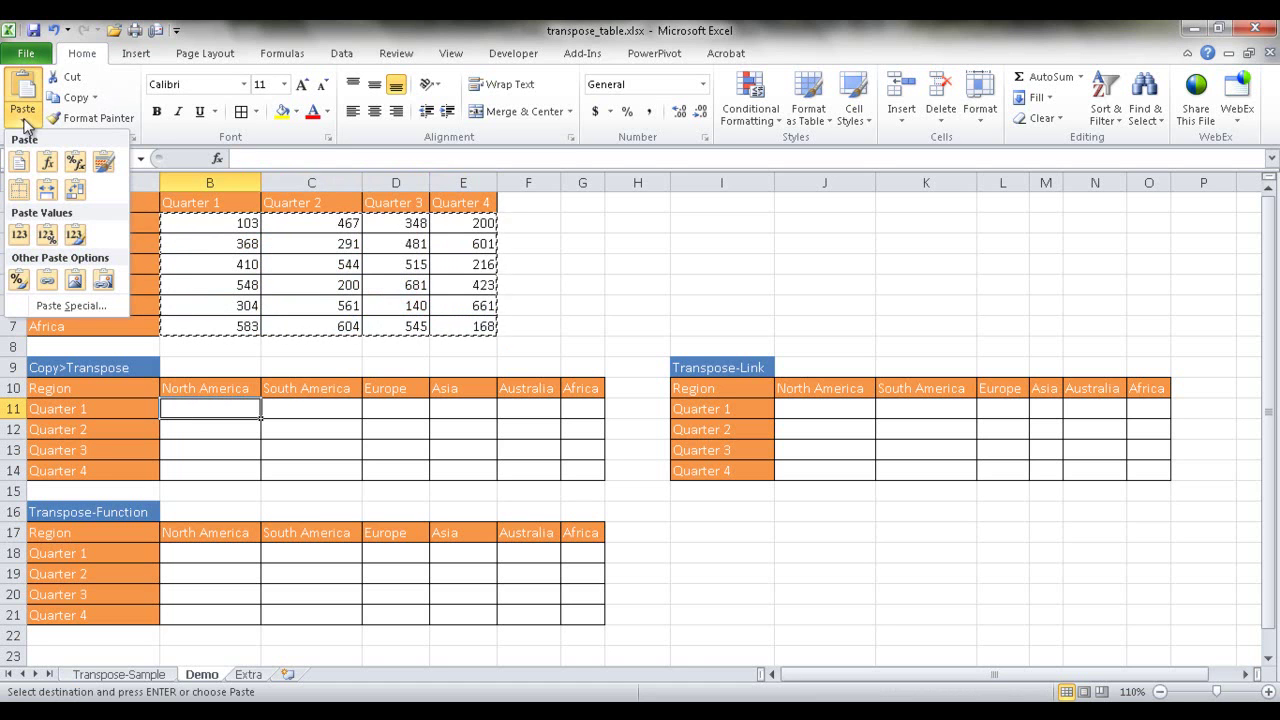
click(77, 197)
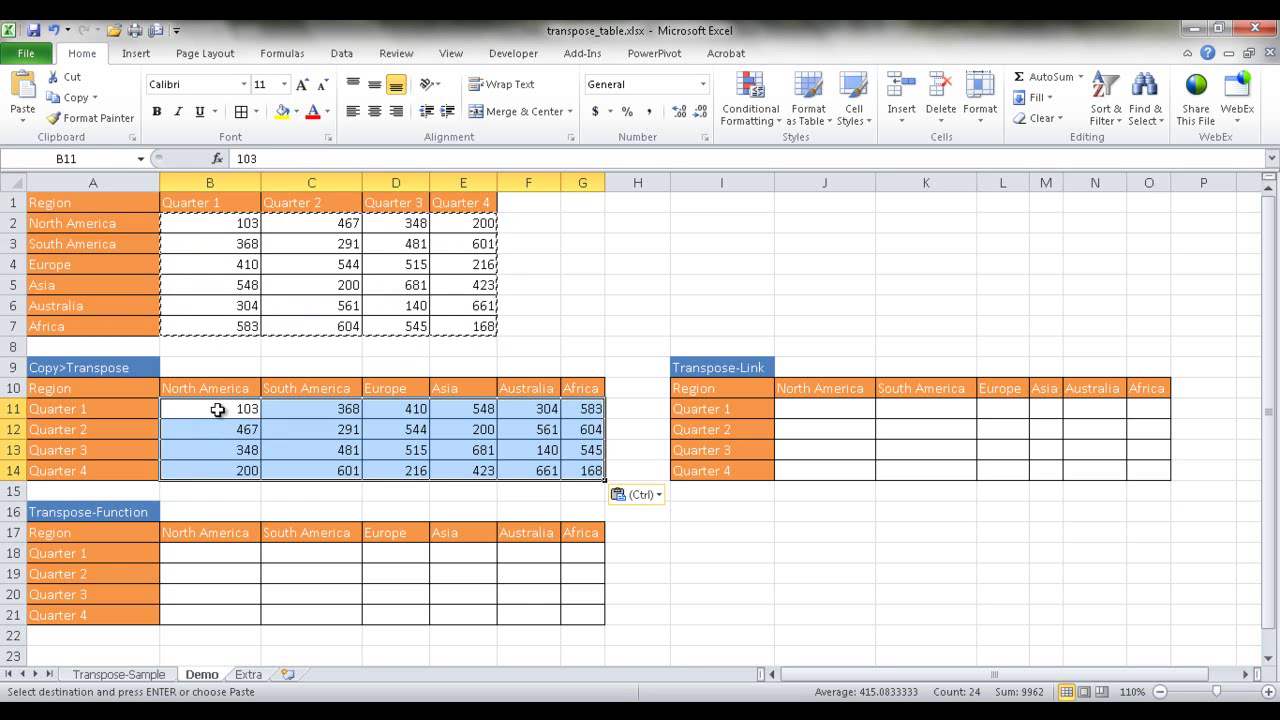
key(Delete)
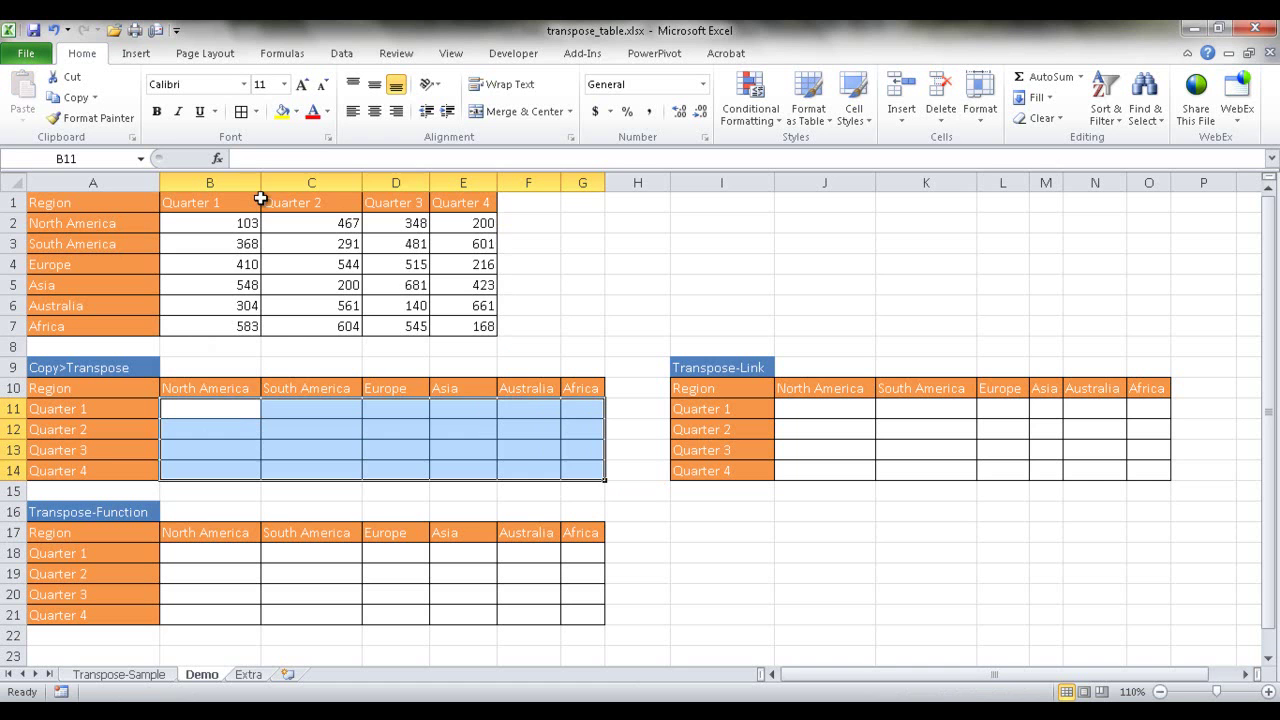
drag(220, 223, 468, 326)
key(ctrl+c)
Paste Special the copied numbers into B11 with Transpose, filling B11:G14
click(235, 409)
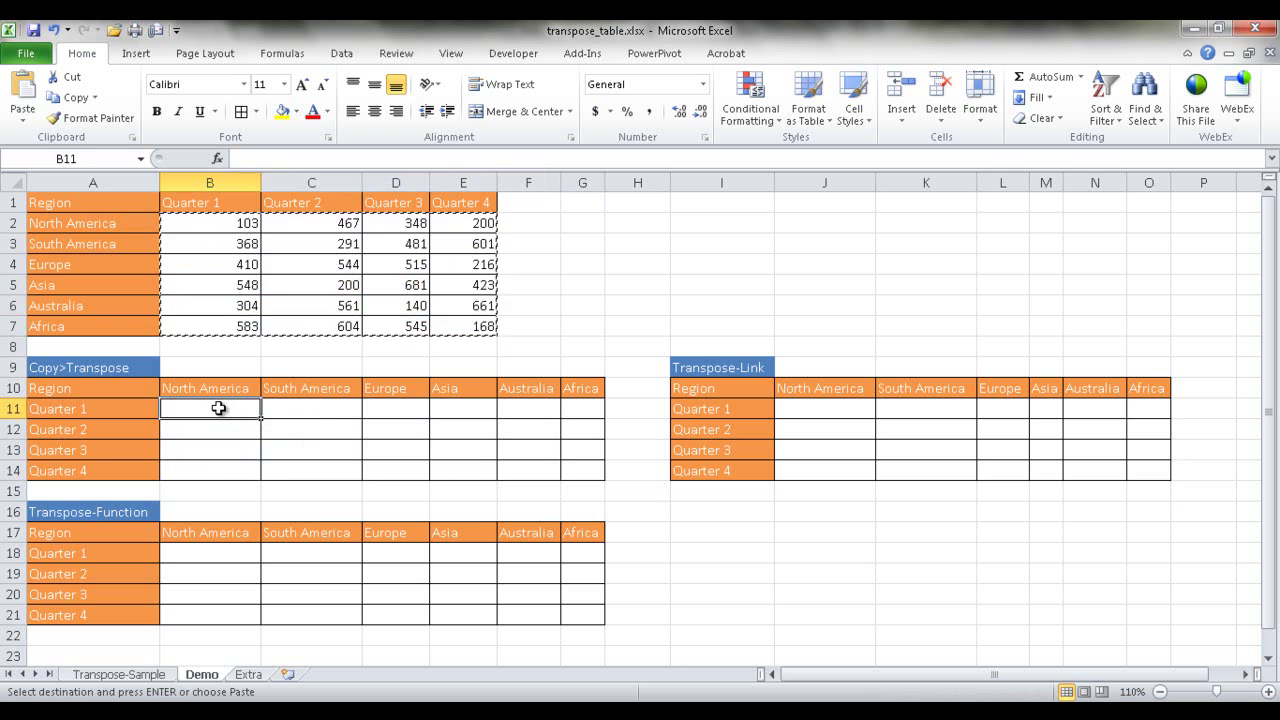
key(alt+e)
key(s)
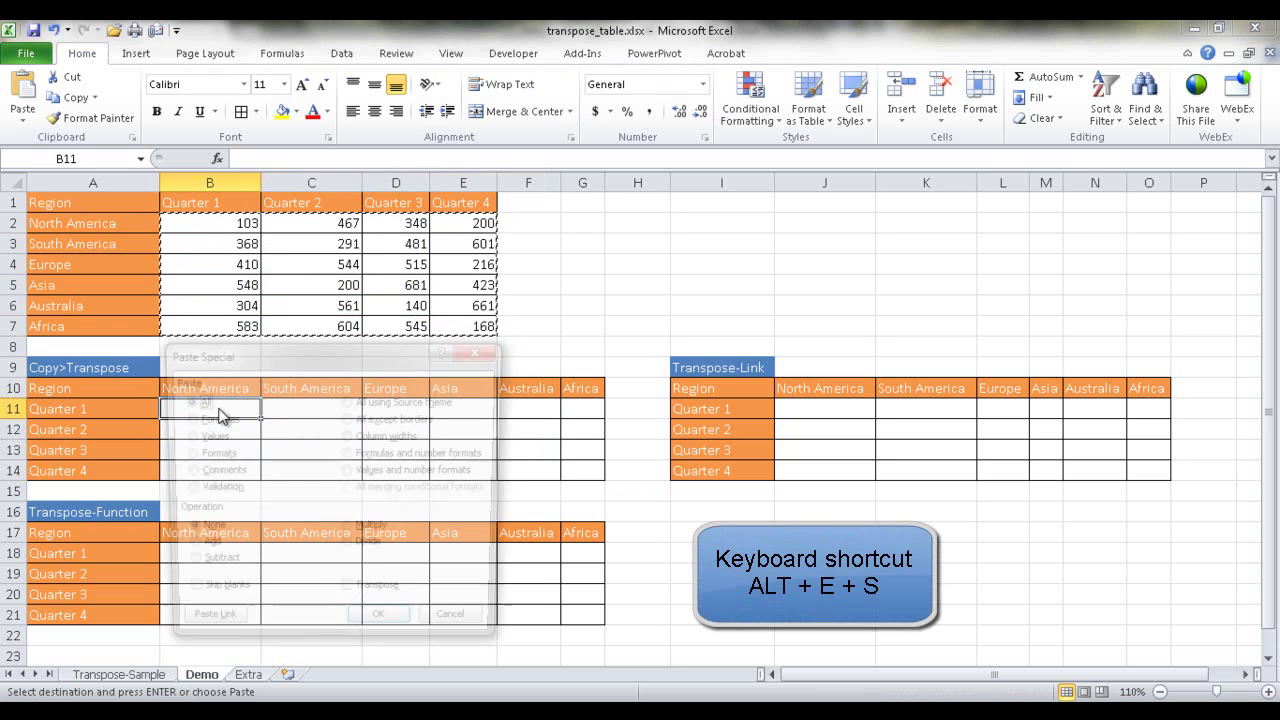
drag(265, 367, 622, 222)
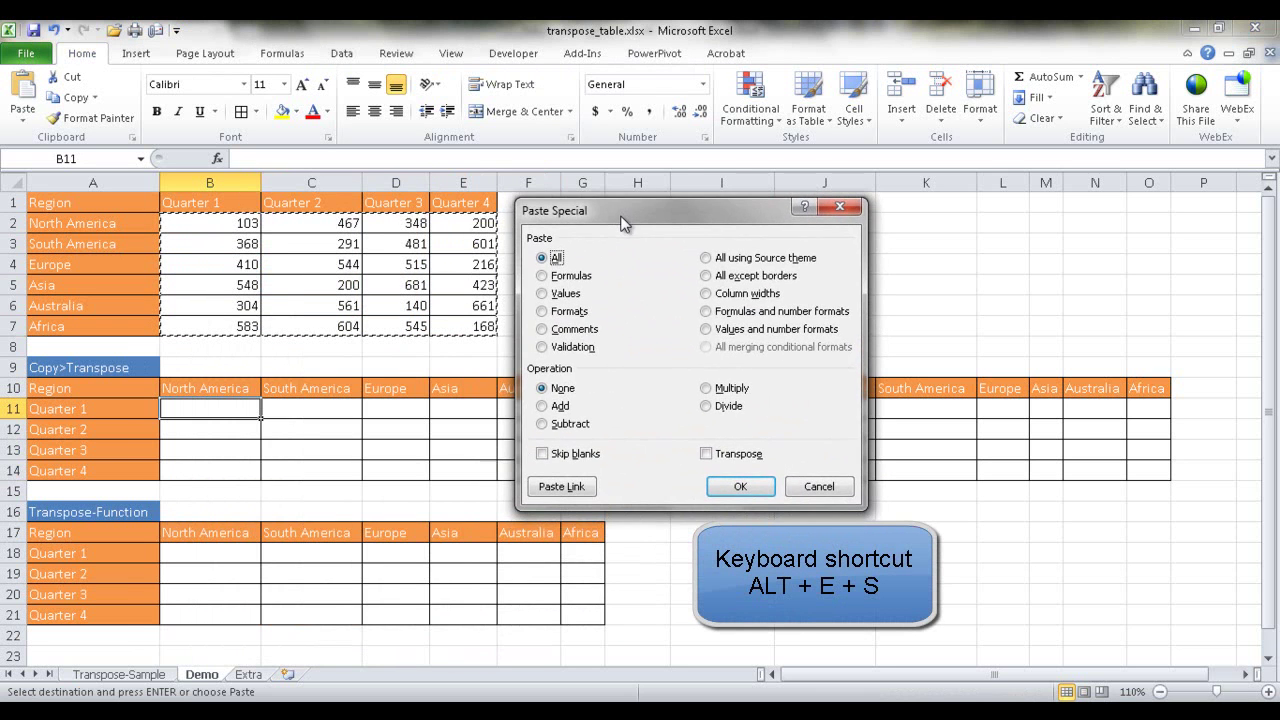
click(707, 454)
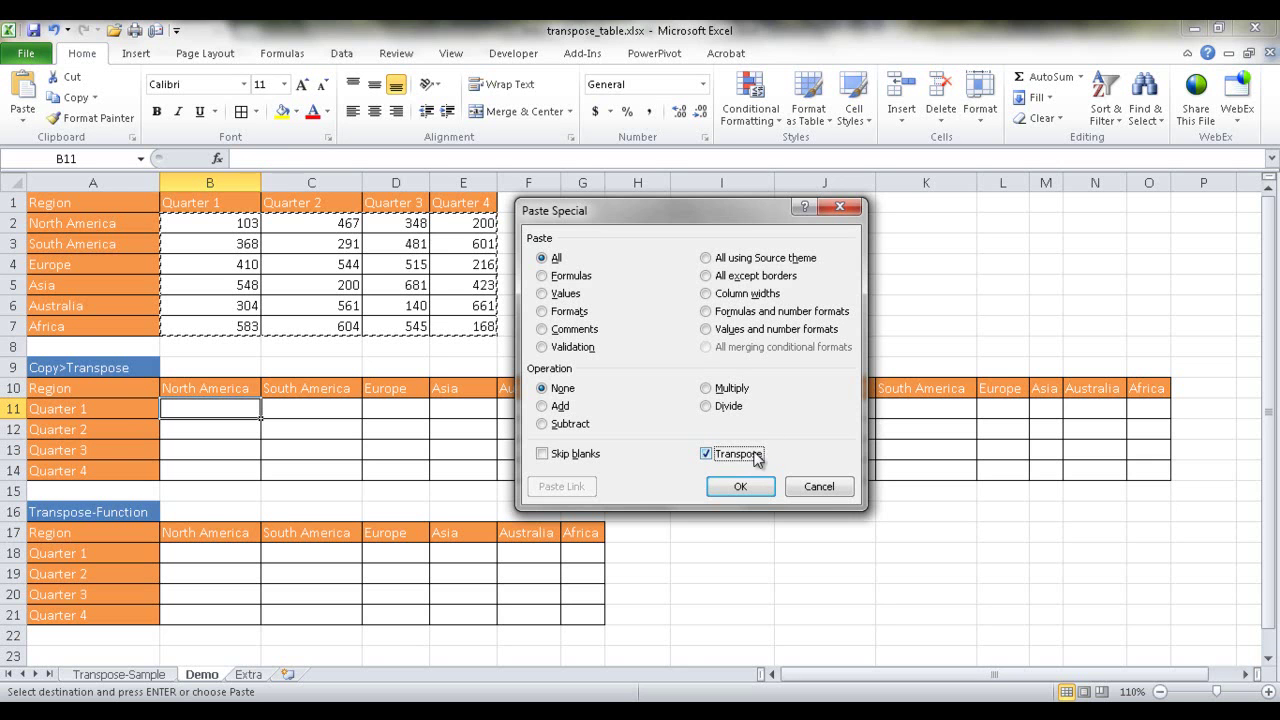
click(740, 486)
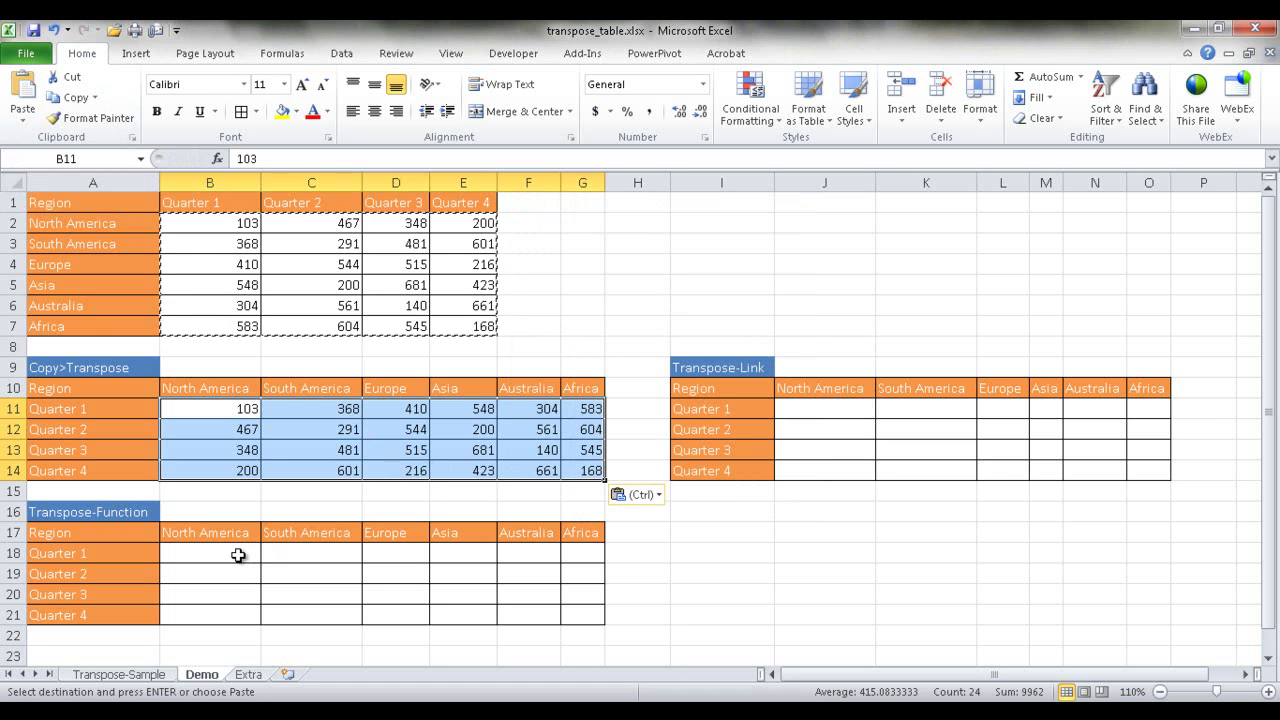
Enter {=TRANSPOSE(B2:E7)} as an array formula across B18:G21
drag(231, 553, 571, 610)
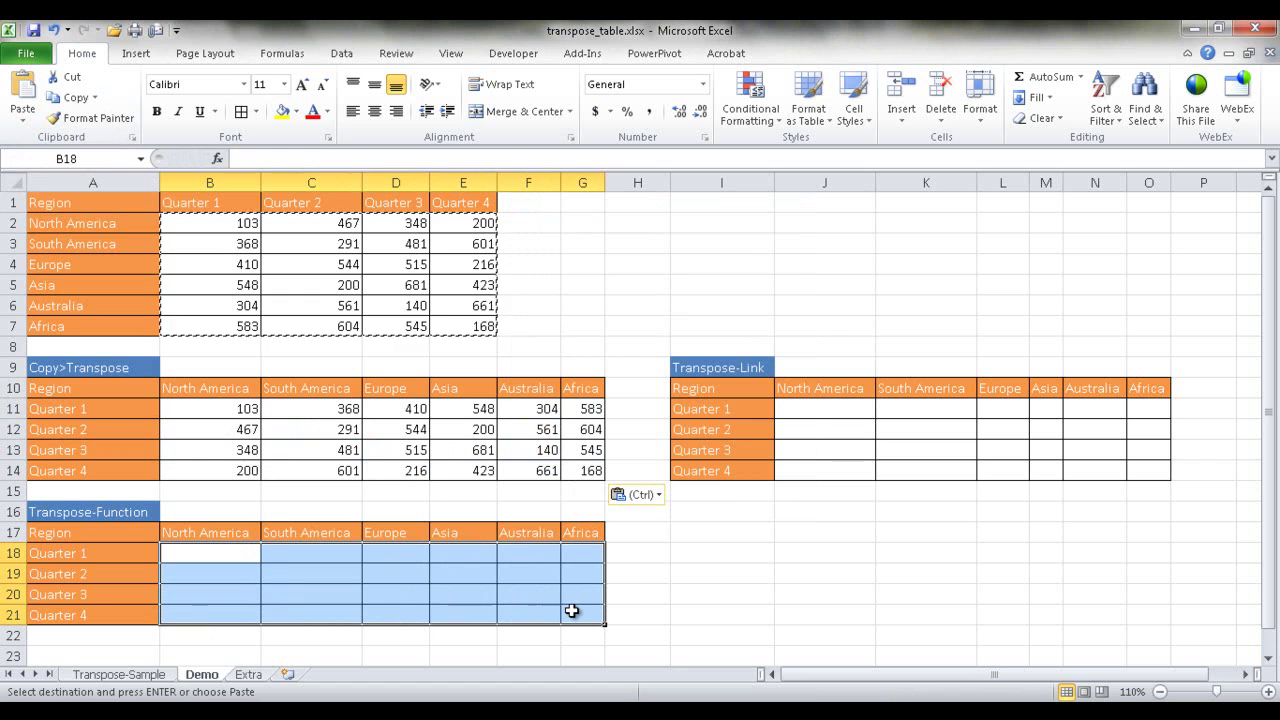
click(292, 158)
text(=trans)
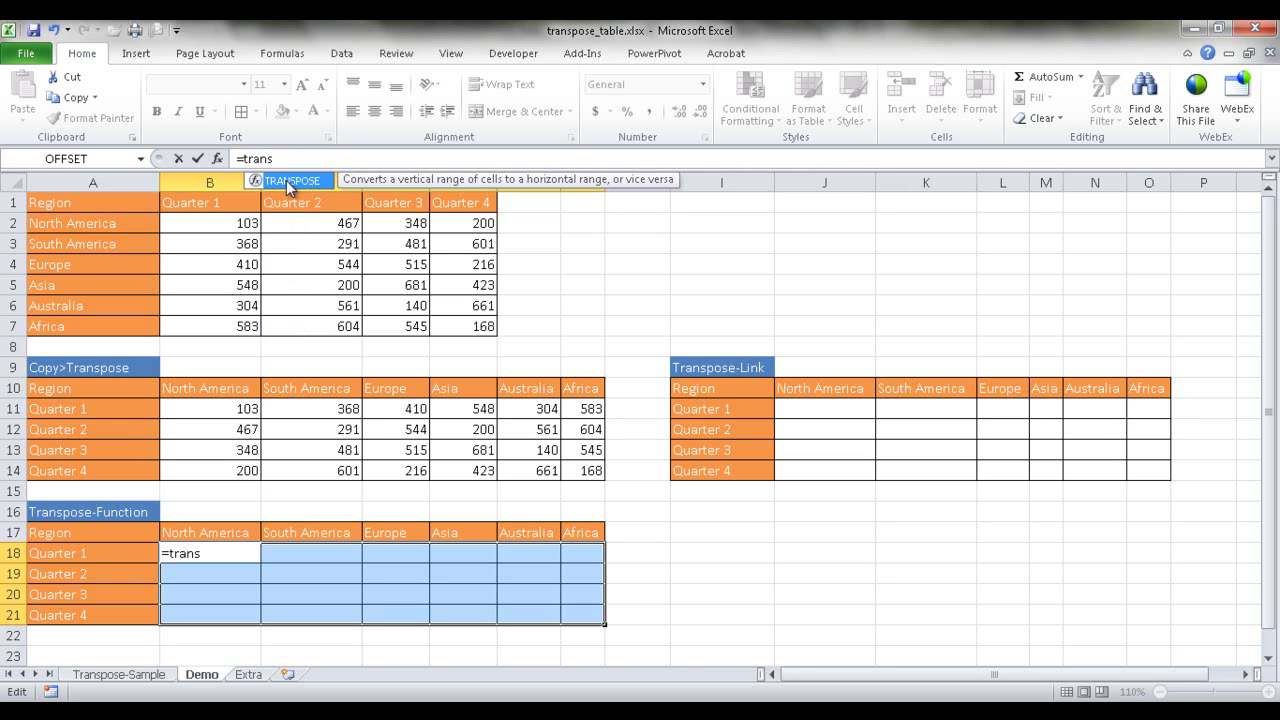
double_click(286, 180)
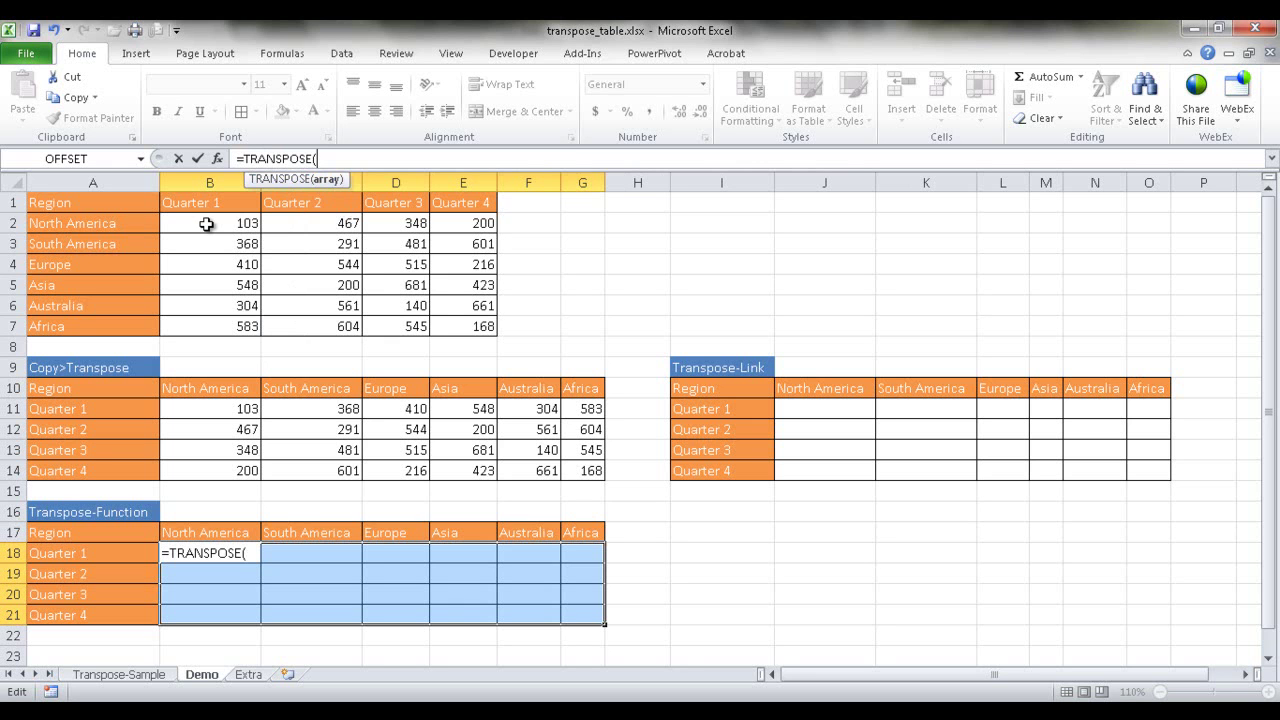
drag(206, 224, 455, 322)
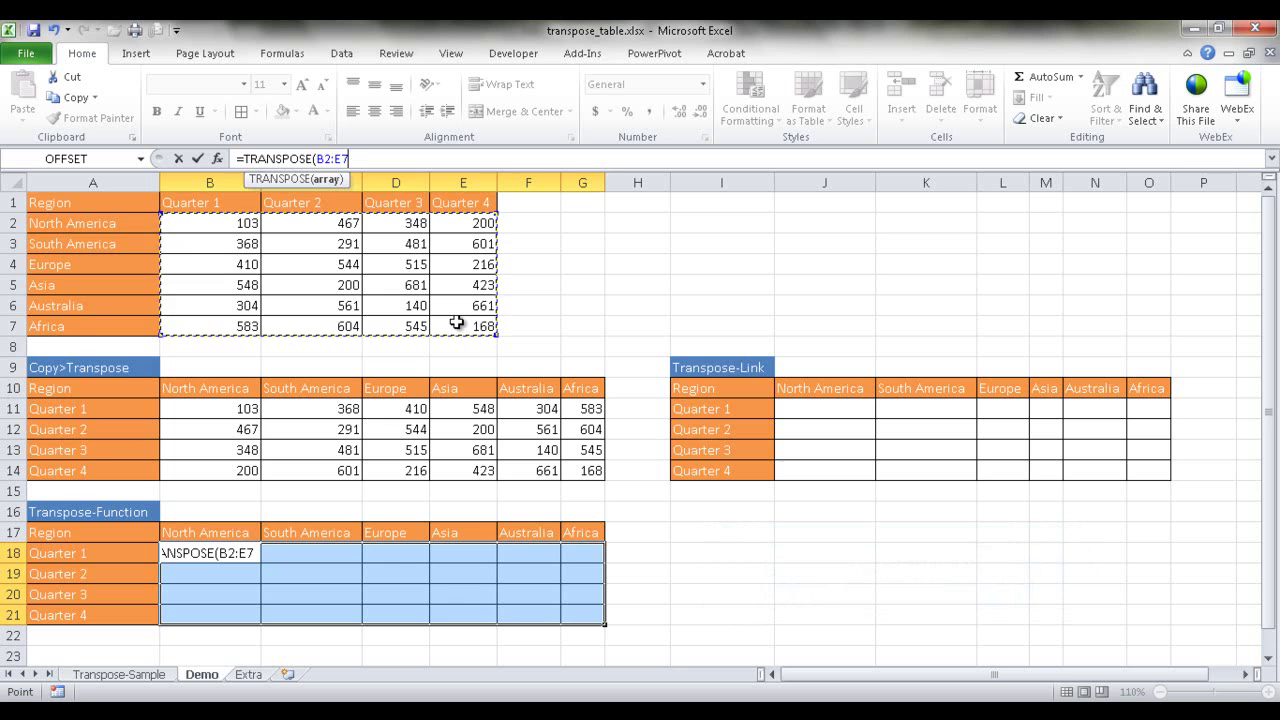
key(ctrl+shift+Return)
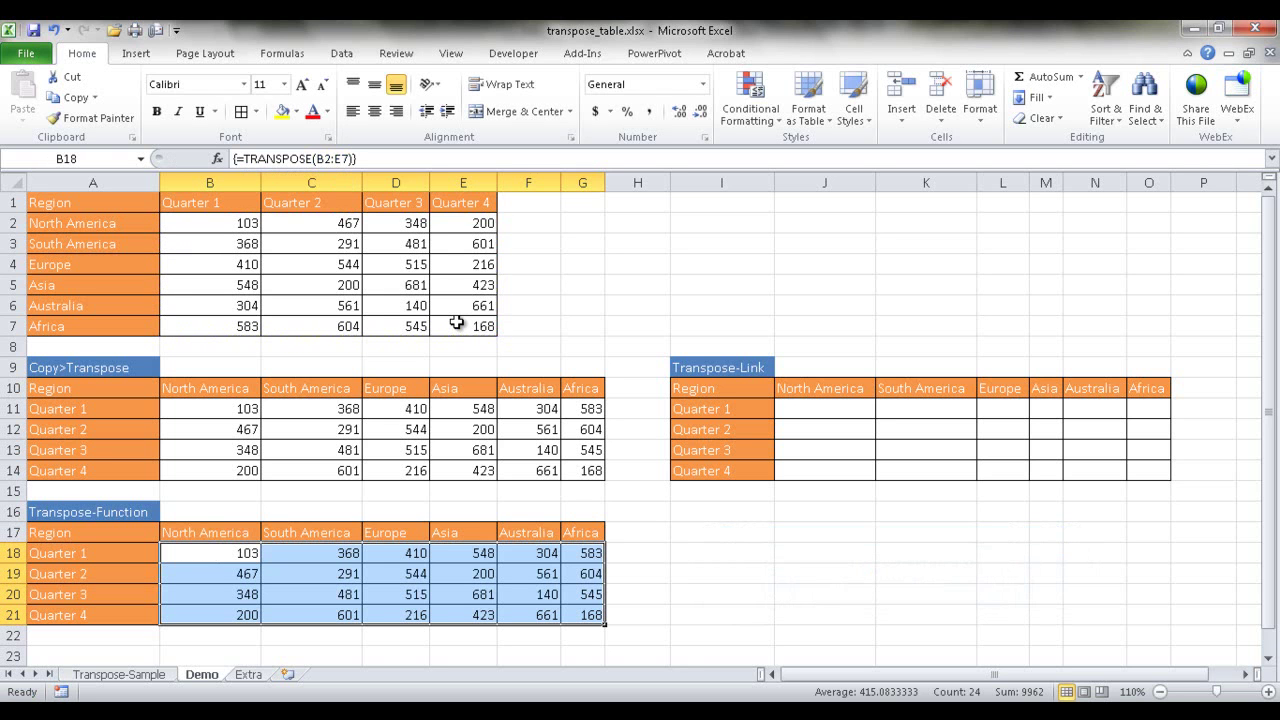
Set C4 (Europe, Quarter 2) to 10000; D19 updates while D12 keeps 544
click(390, 577)
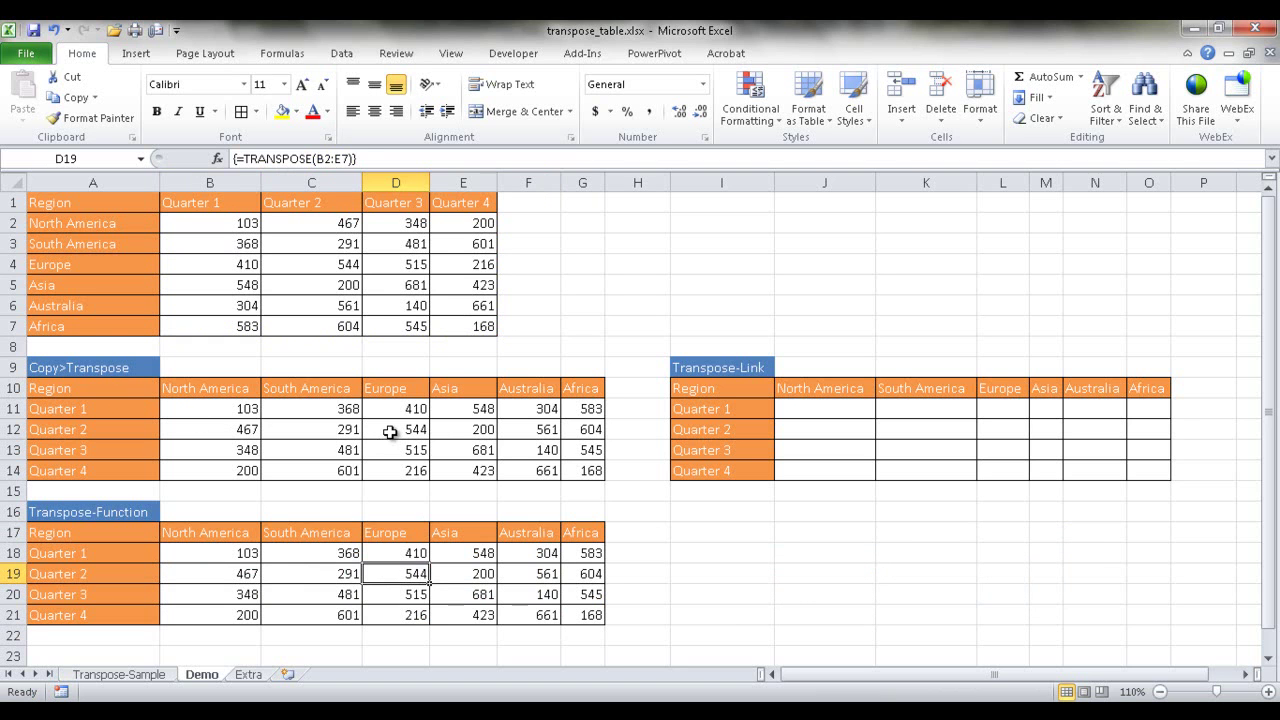
click(326, 261)
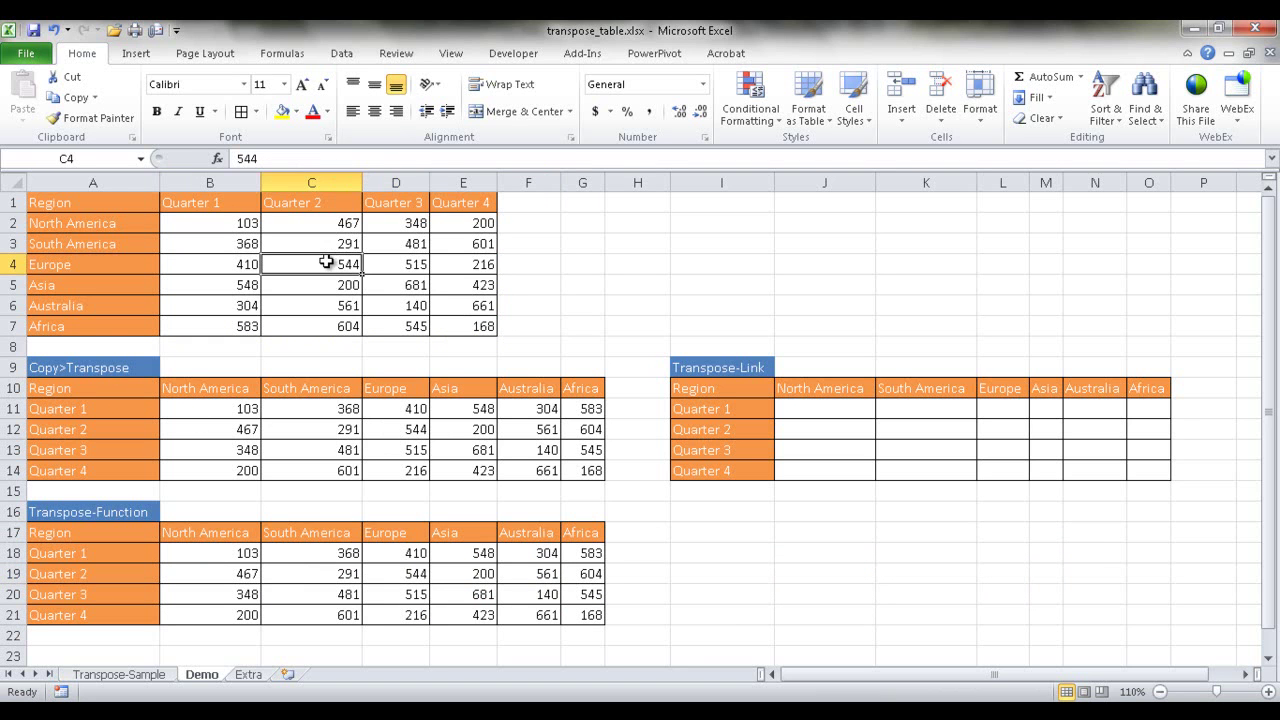
text(10000)
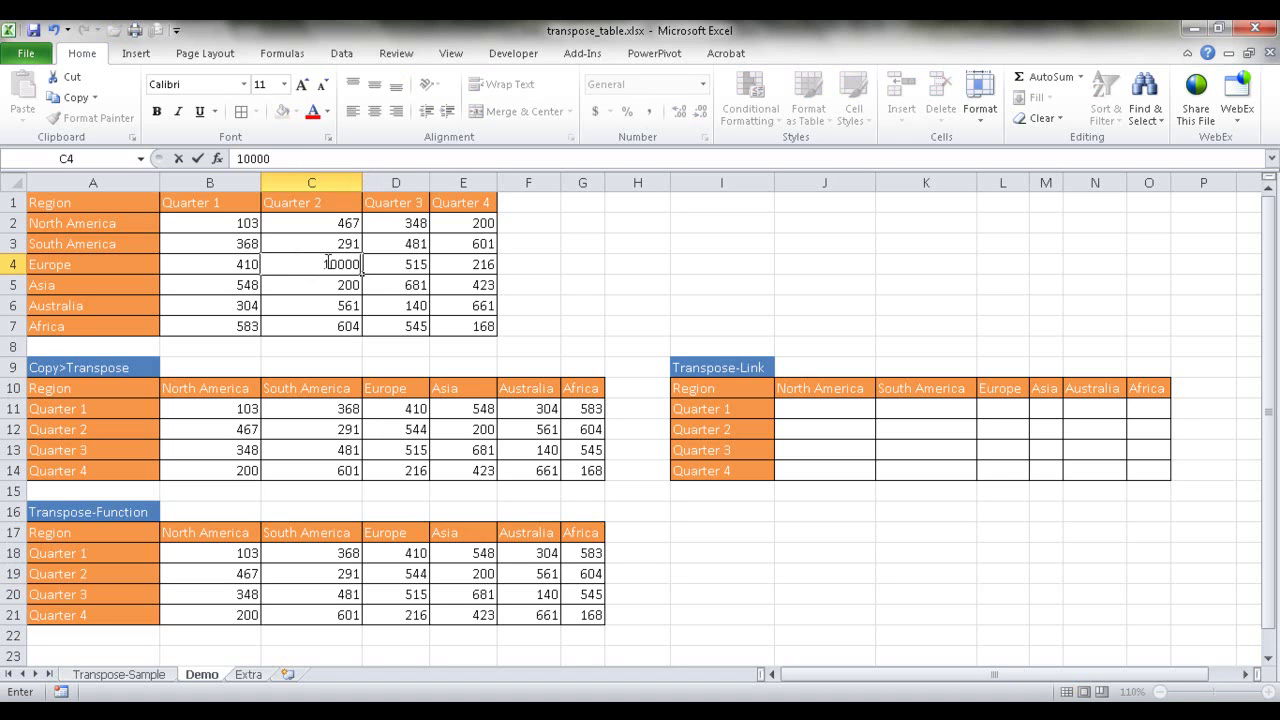
key(Return)
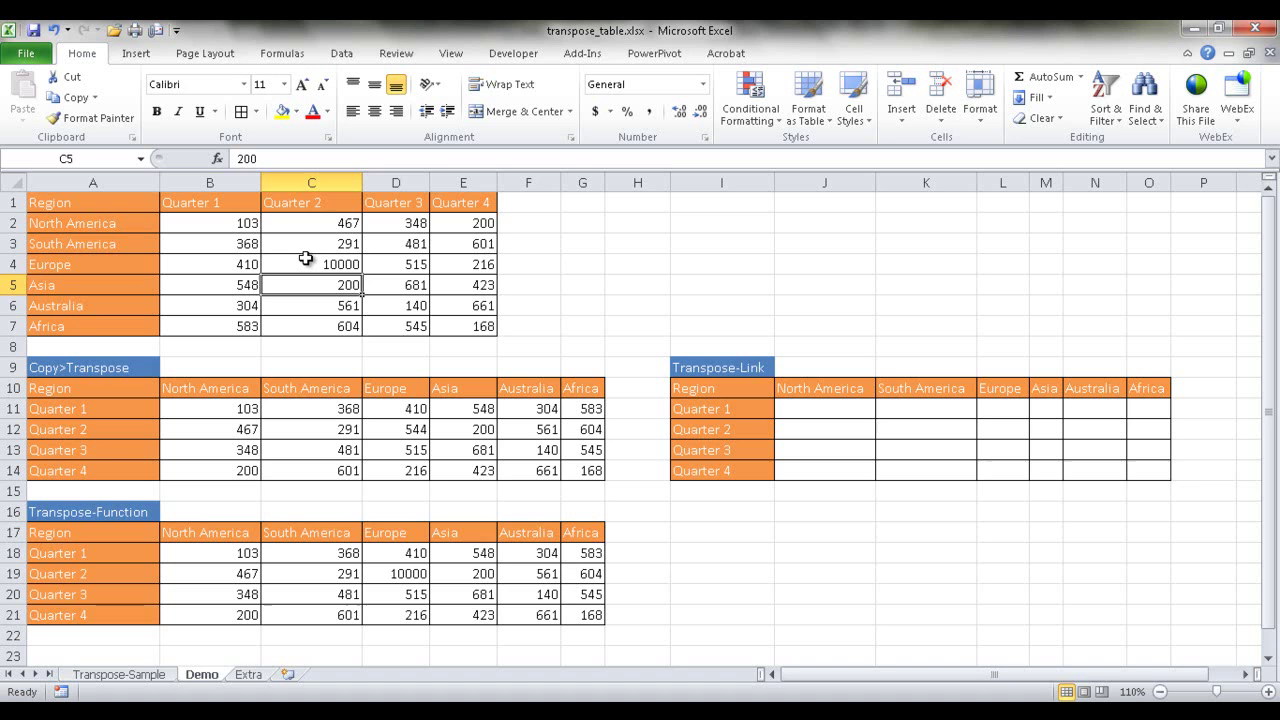
Copy B2:E7 and Paste Link it into I2:L7
click(824, 593)
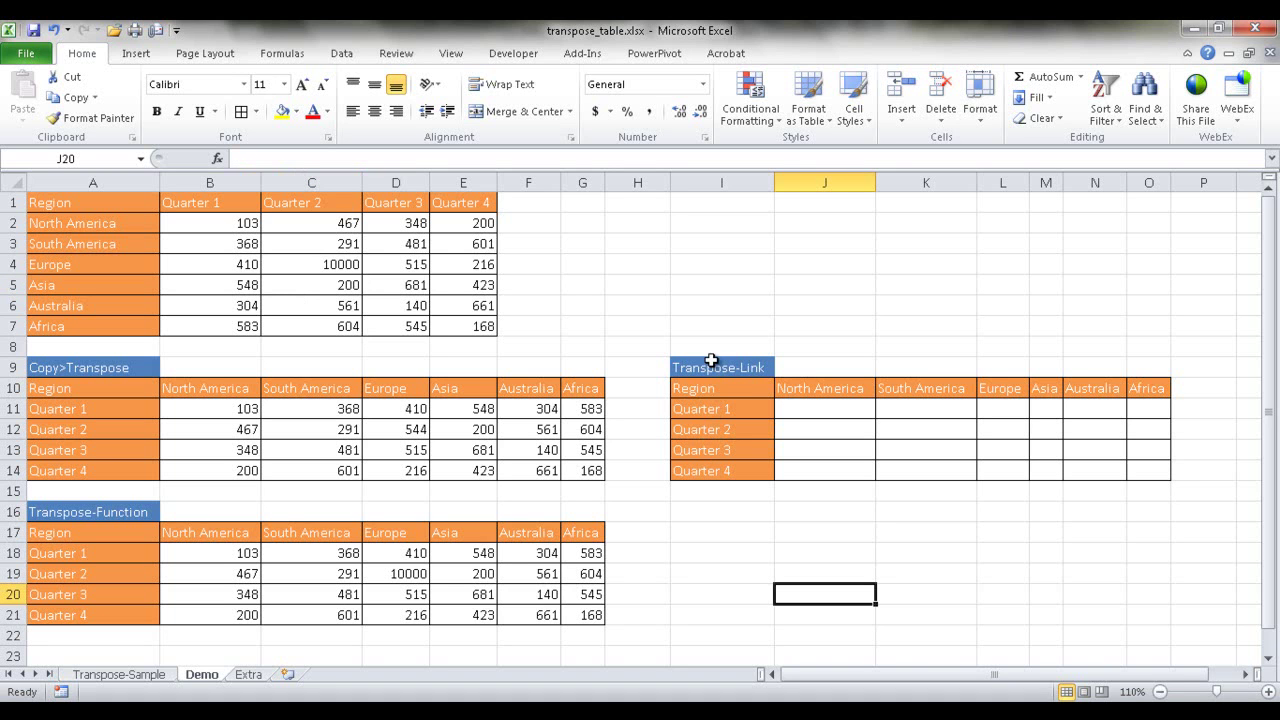
drag(224, 224, 459, 323)
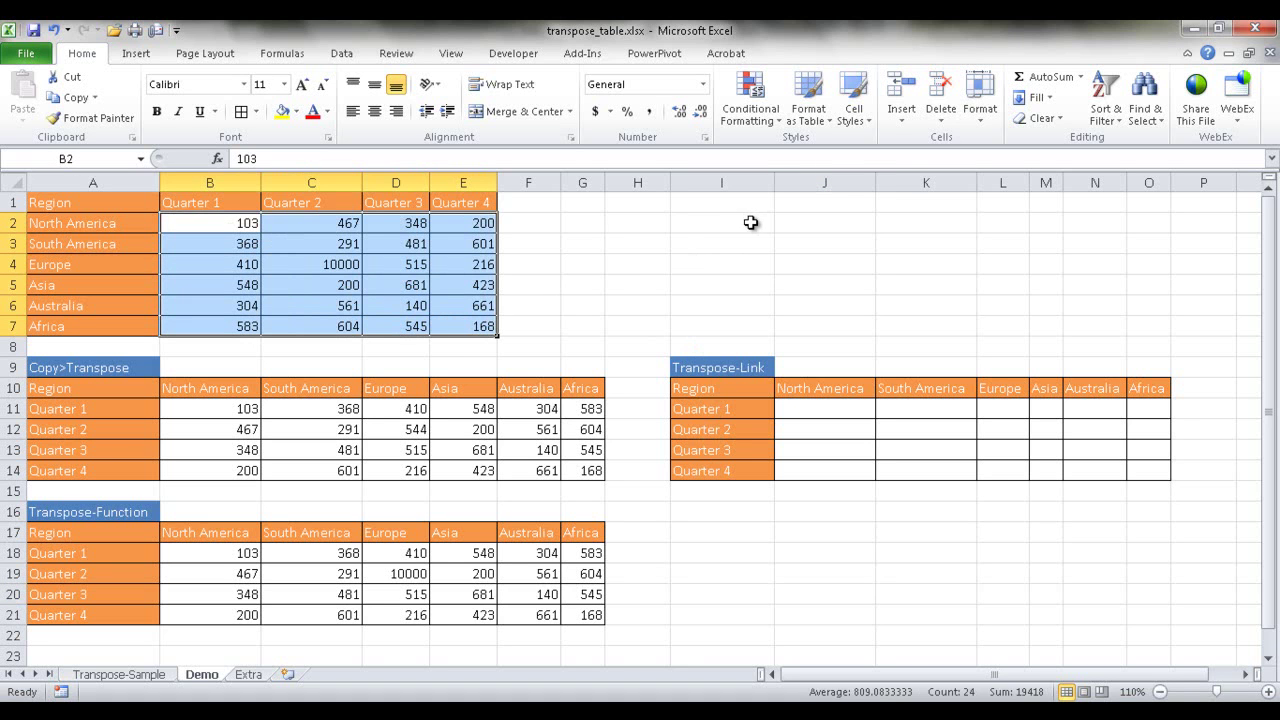
key(ctrl+c)
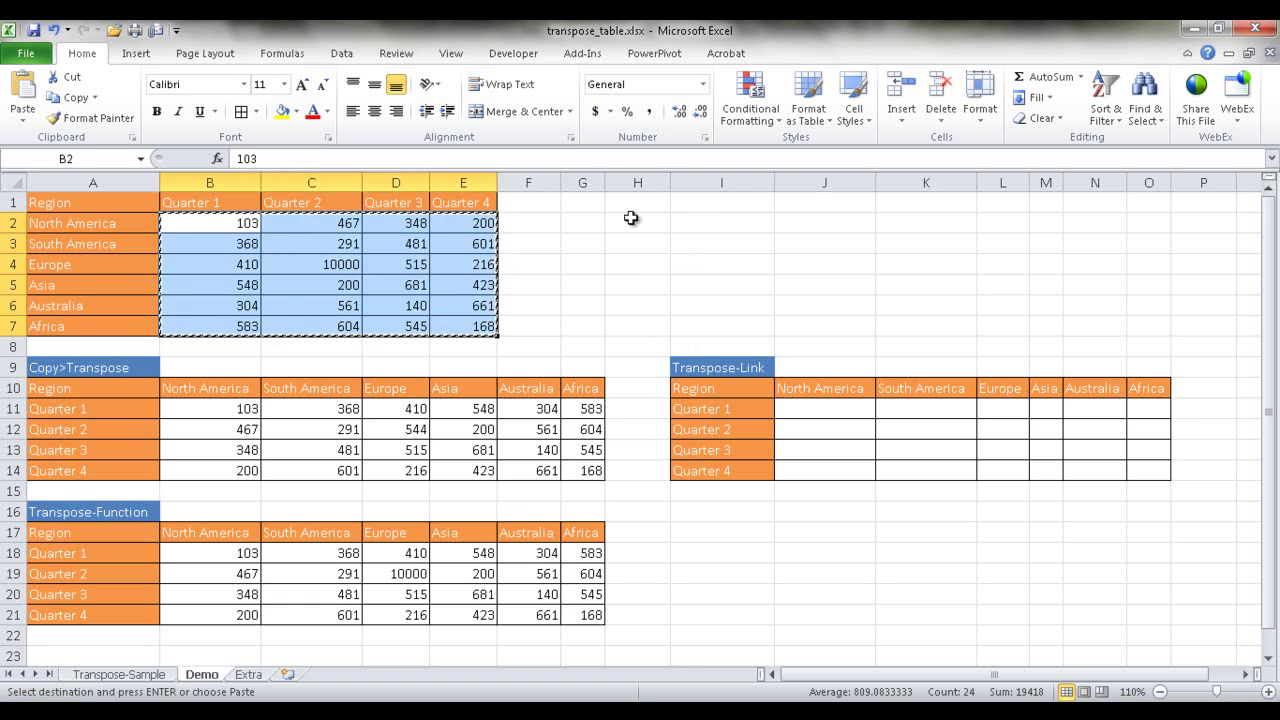
click(702, 222)
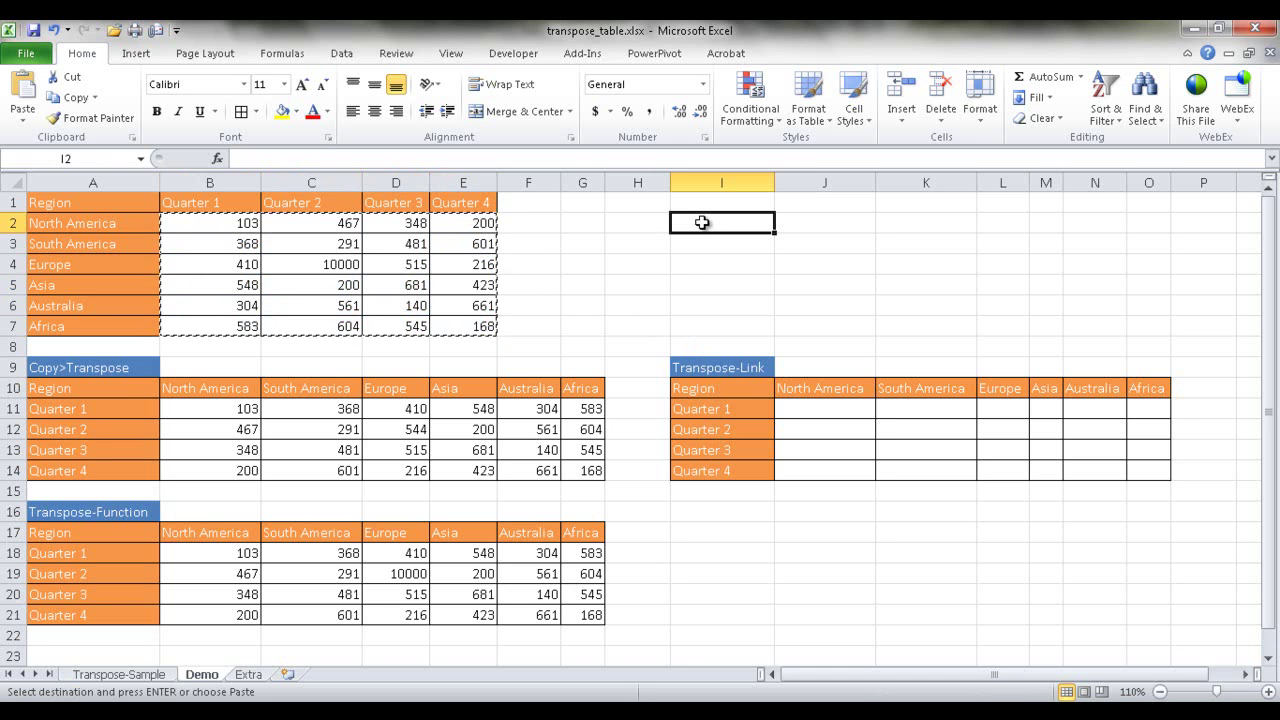
key(alt+e)
key(s)
drag(703, 229, 409, 236)
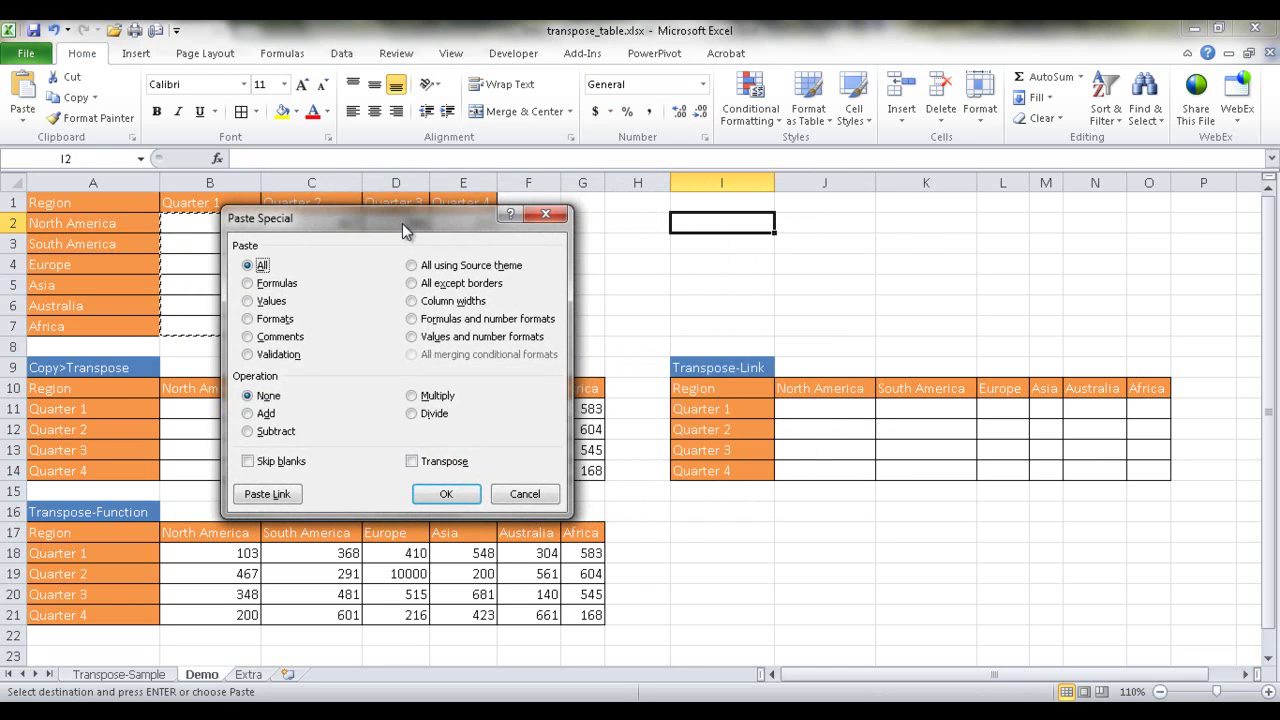
click(262, 495)
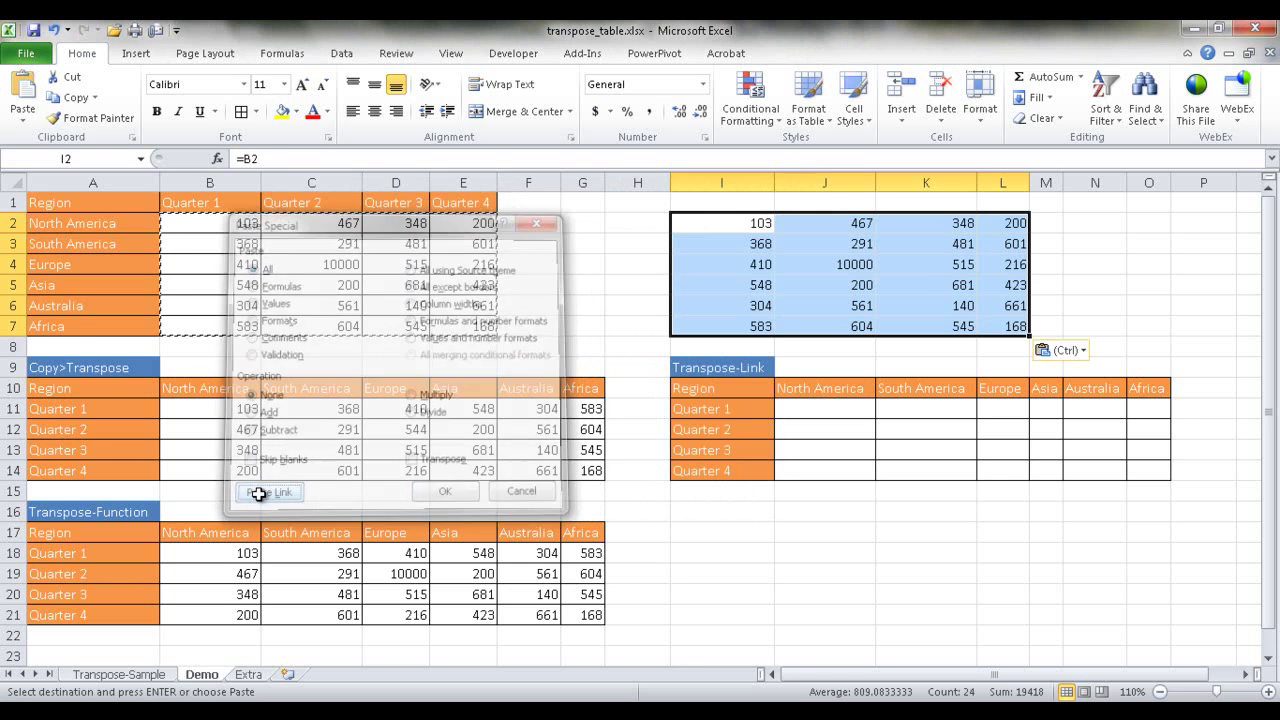
Verify the link formulas in I2:L7 (I2 =B2 to L7 =E7) and reselect the block
click(745, 224)
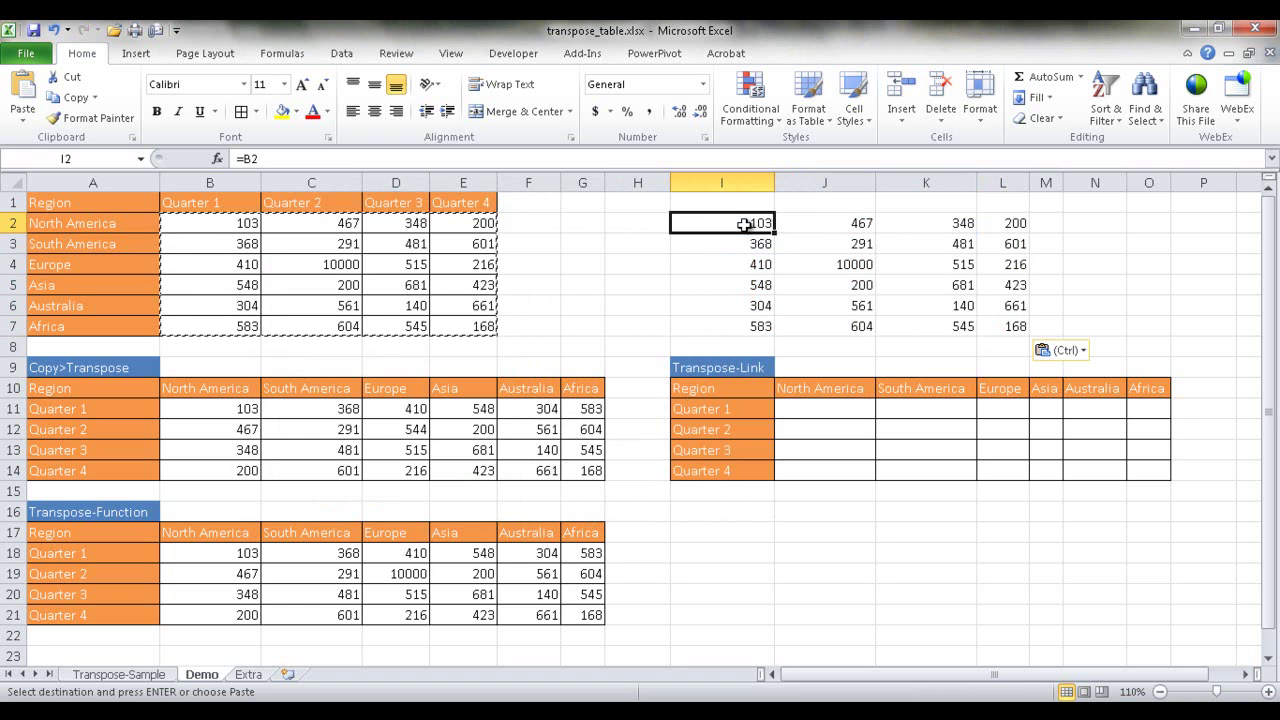
click(808, 260)
click(900, 283)
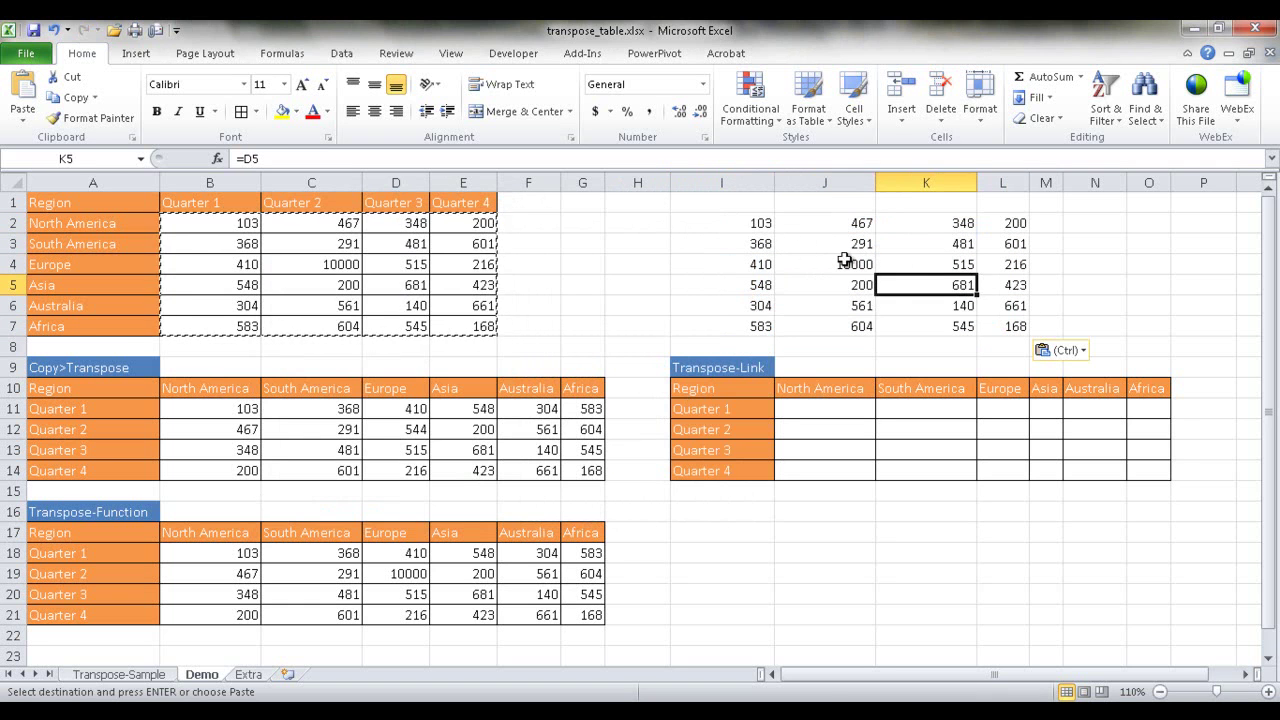
click(743, 222)
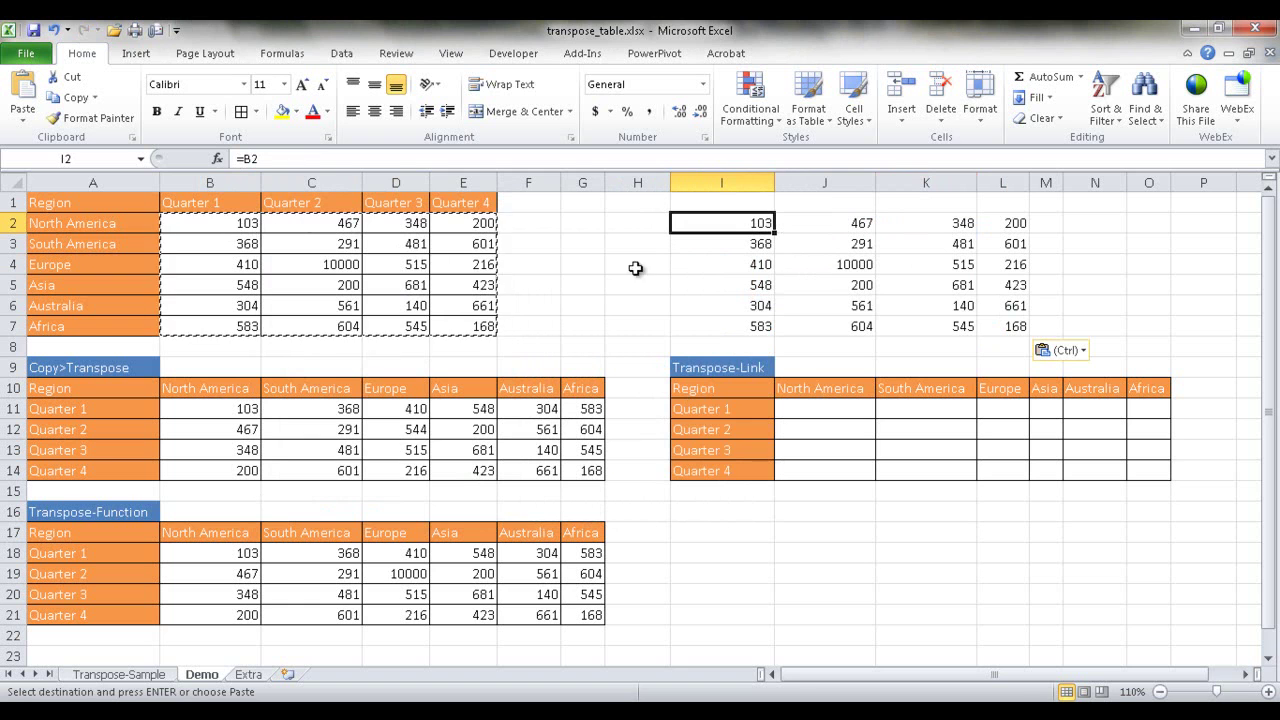
click(1015, 328)
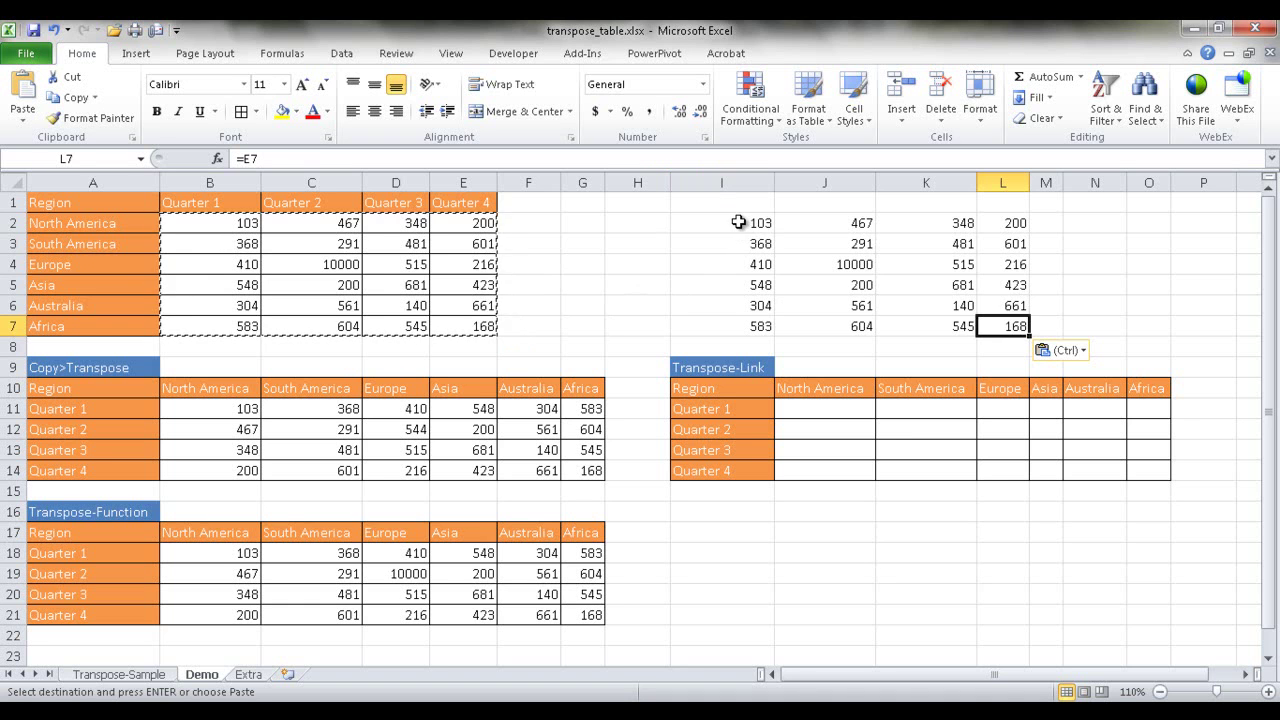
drag(747, 222, 996, 326)
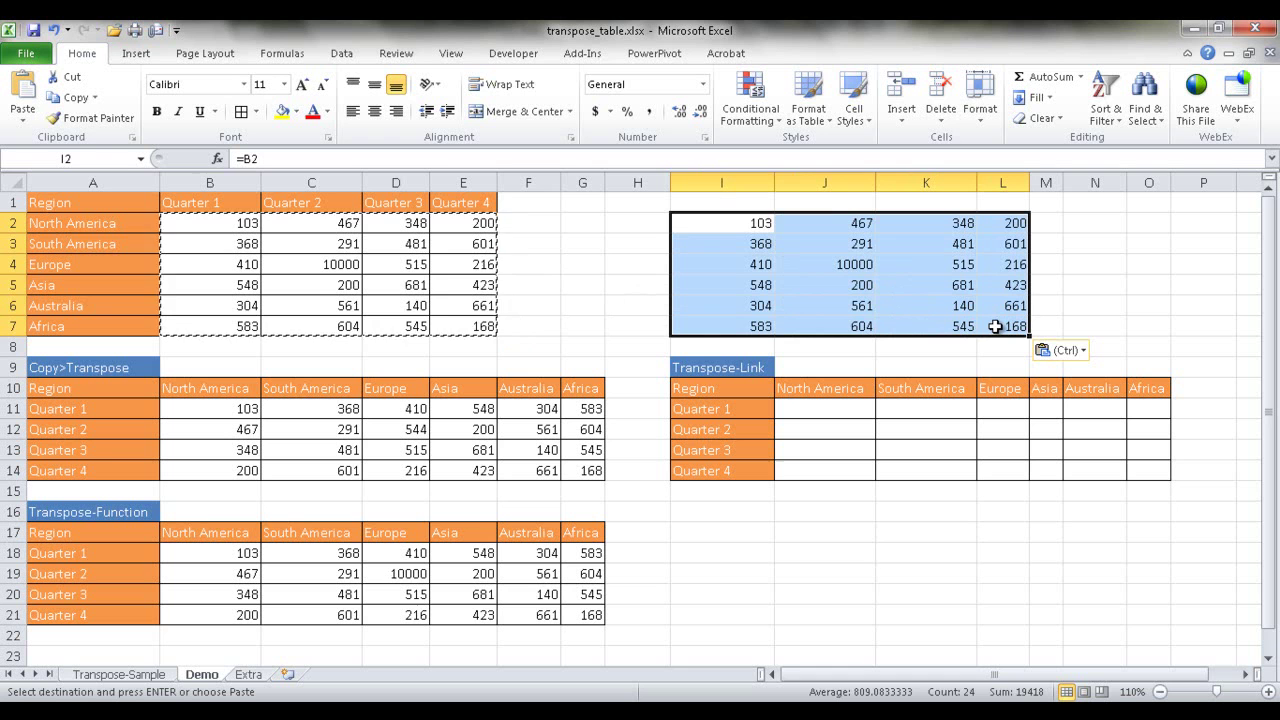
Replace every '=' with 'x=' in I2:L7 (24 replacements) and copy the block
key(ctrl+h)
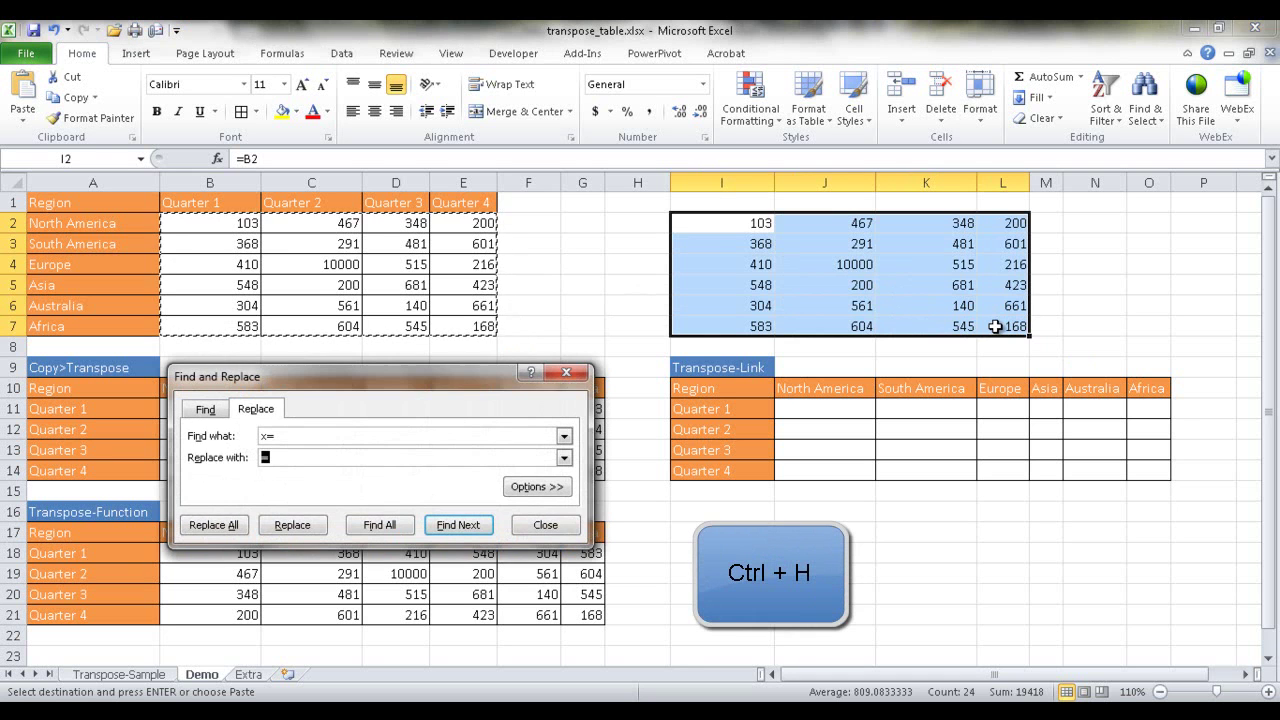
drag(417, 368, 454, 257)
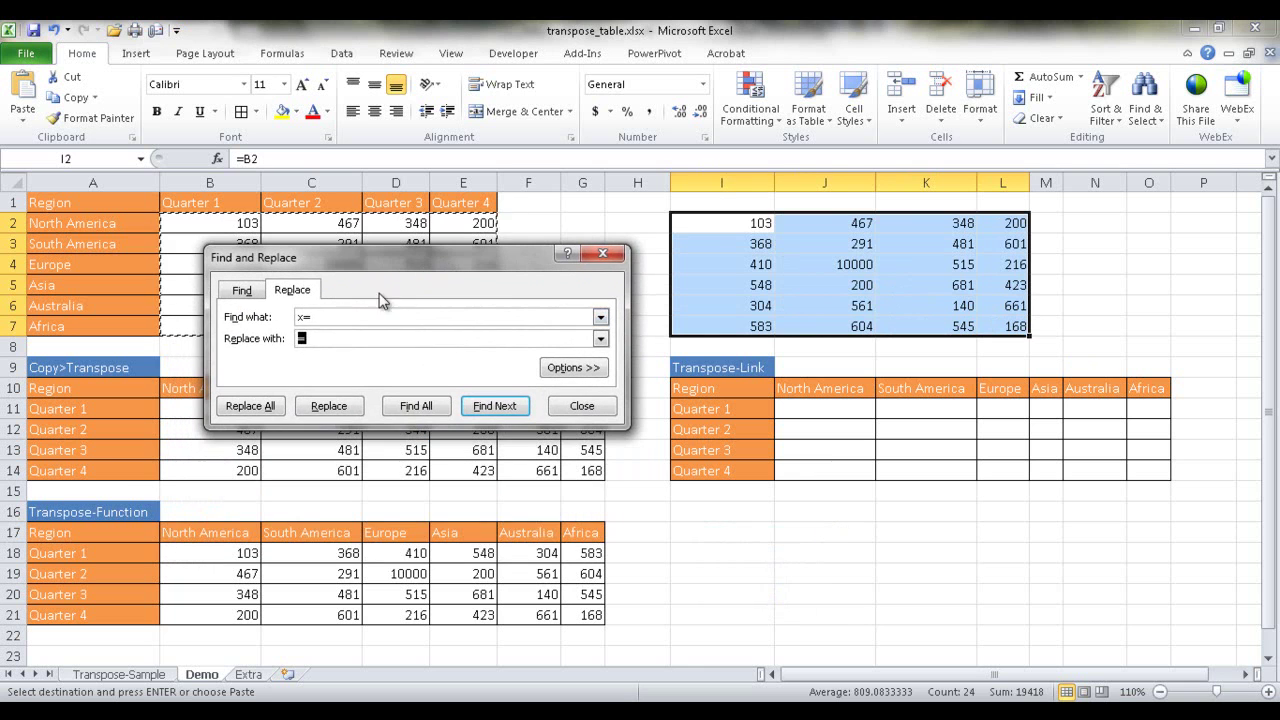
key(shift+Tab)
text(=)
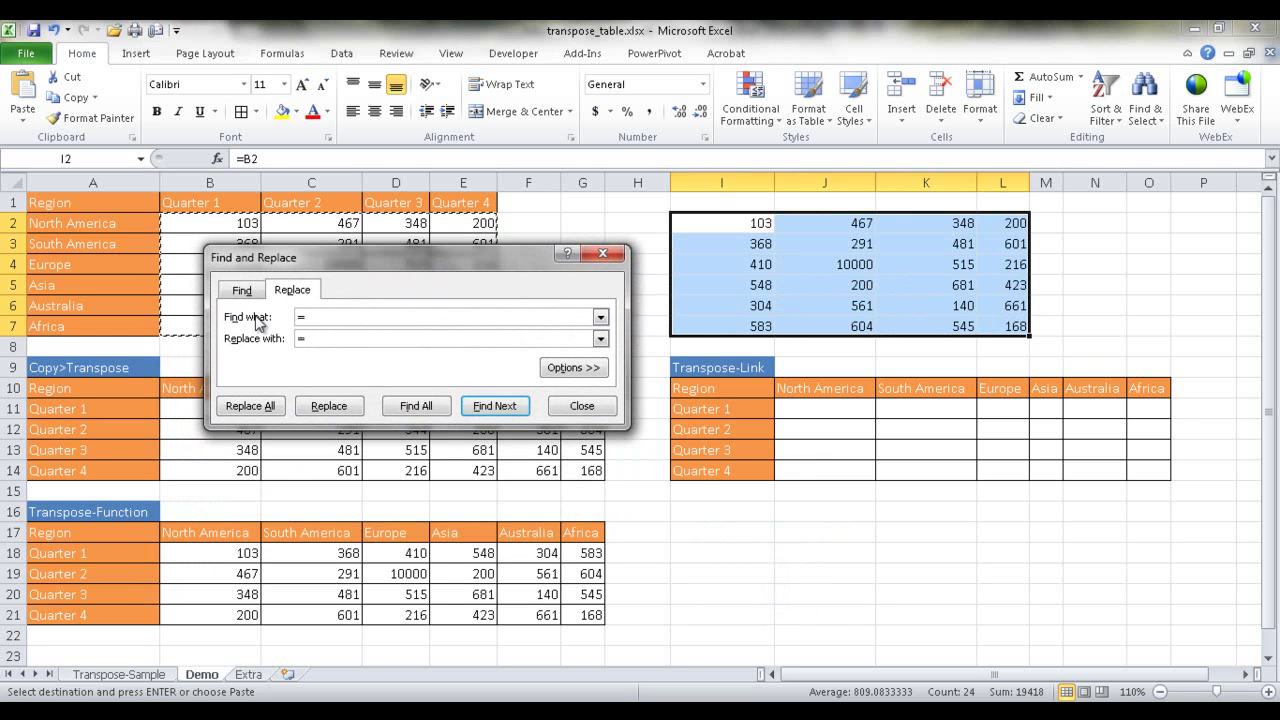
key(Tab)
text(x)
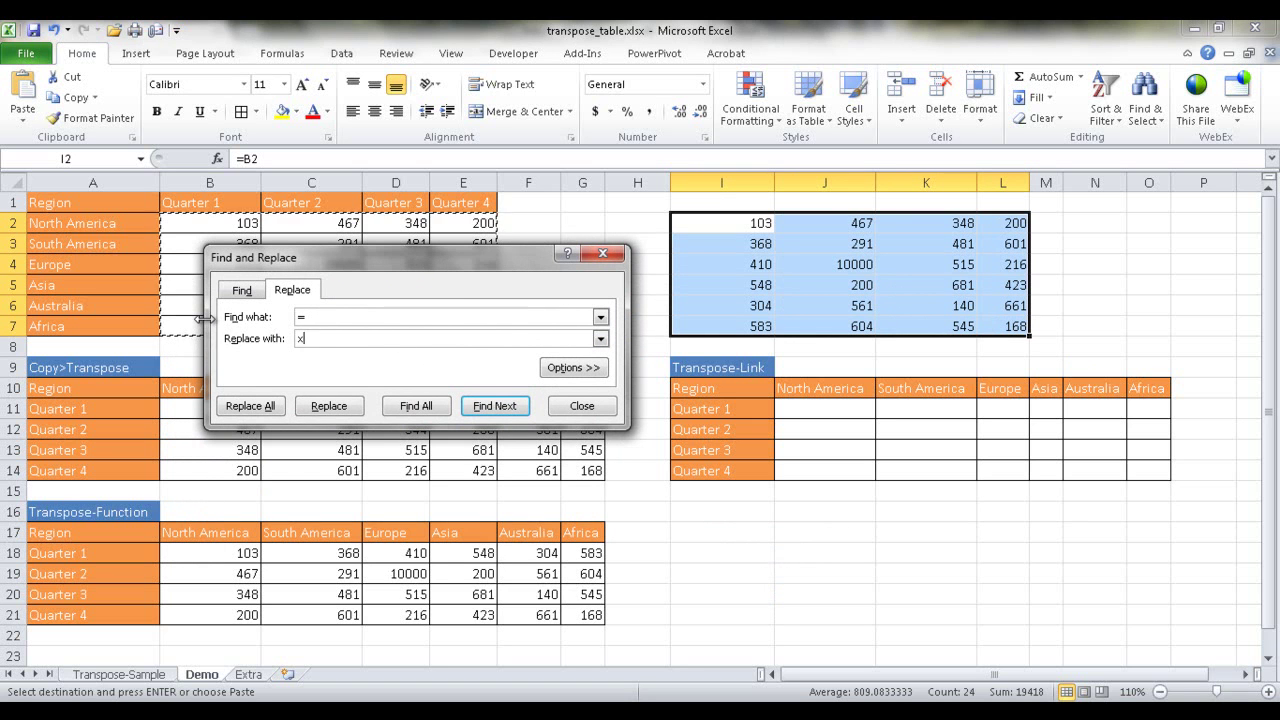
text(=)
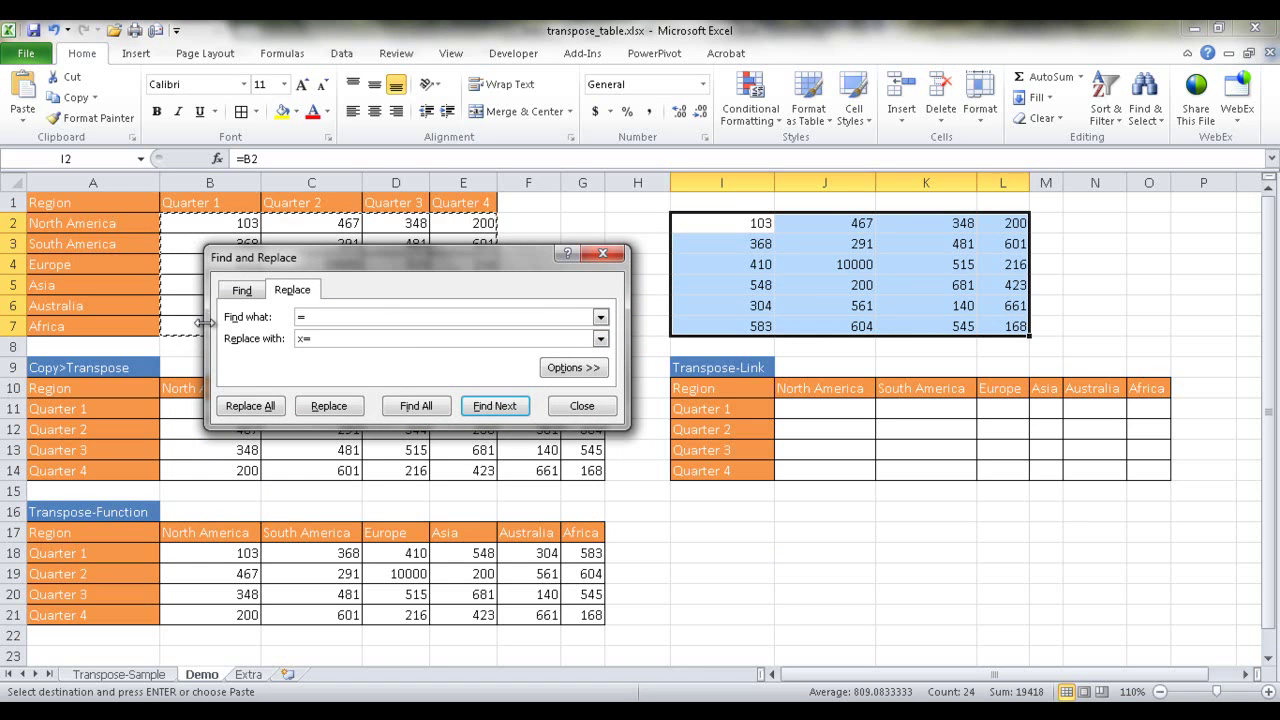
click(251, 406)
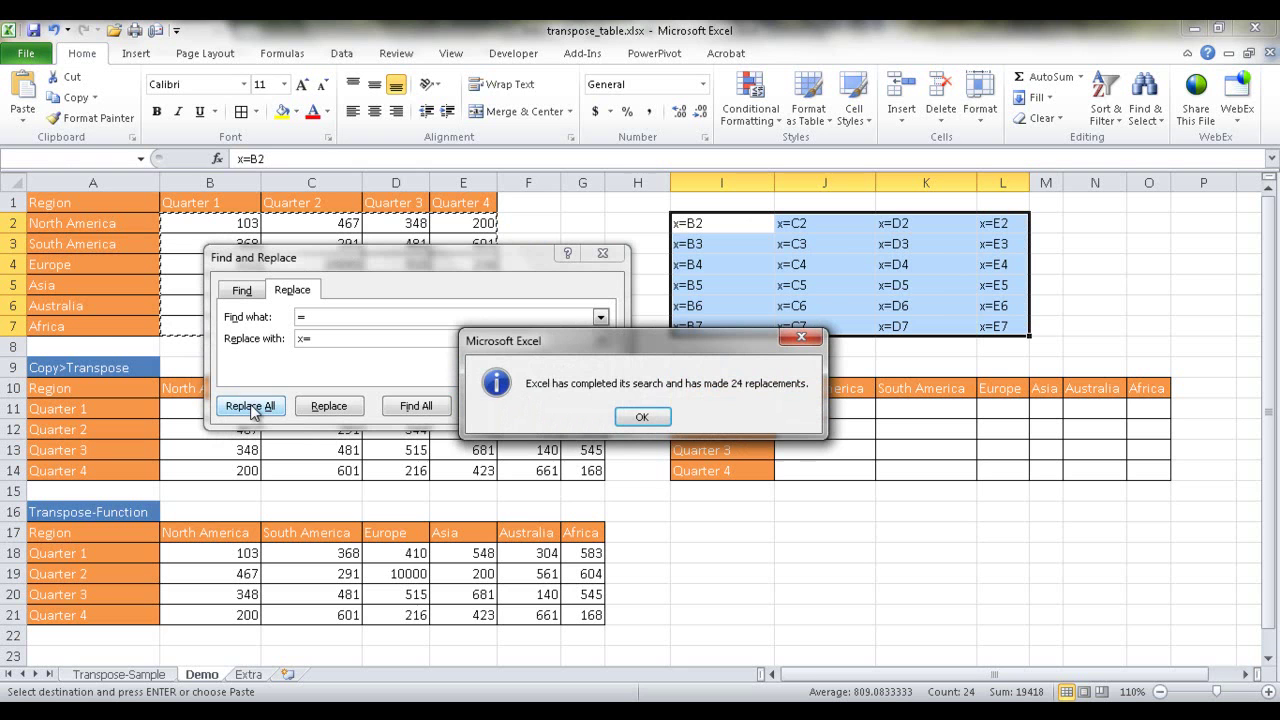
click(645, 418)
click(612, 410)
key(ctrl+c)
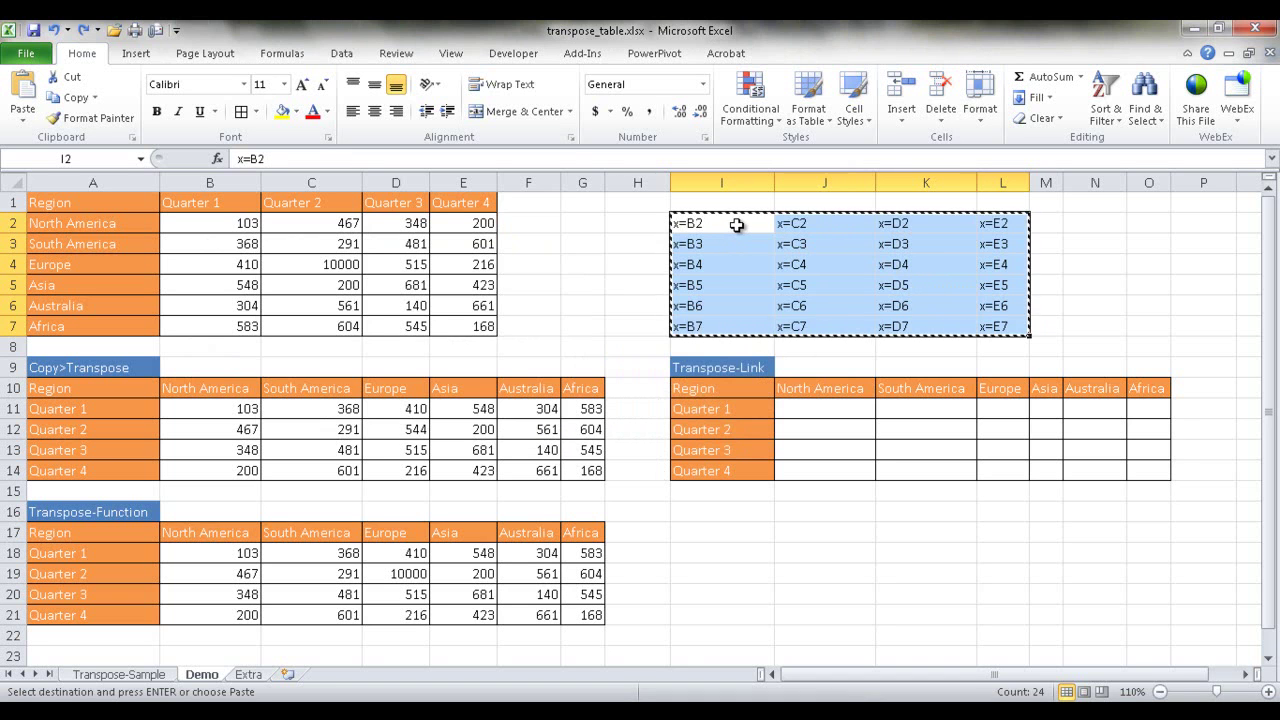
click(814, 412)
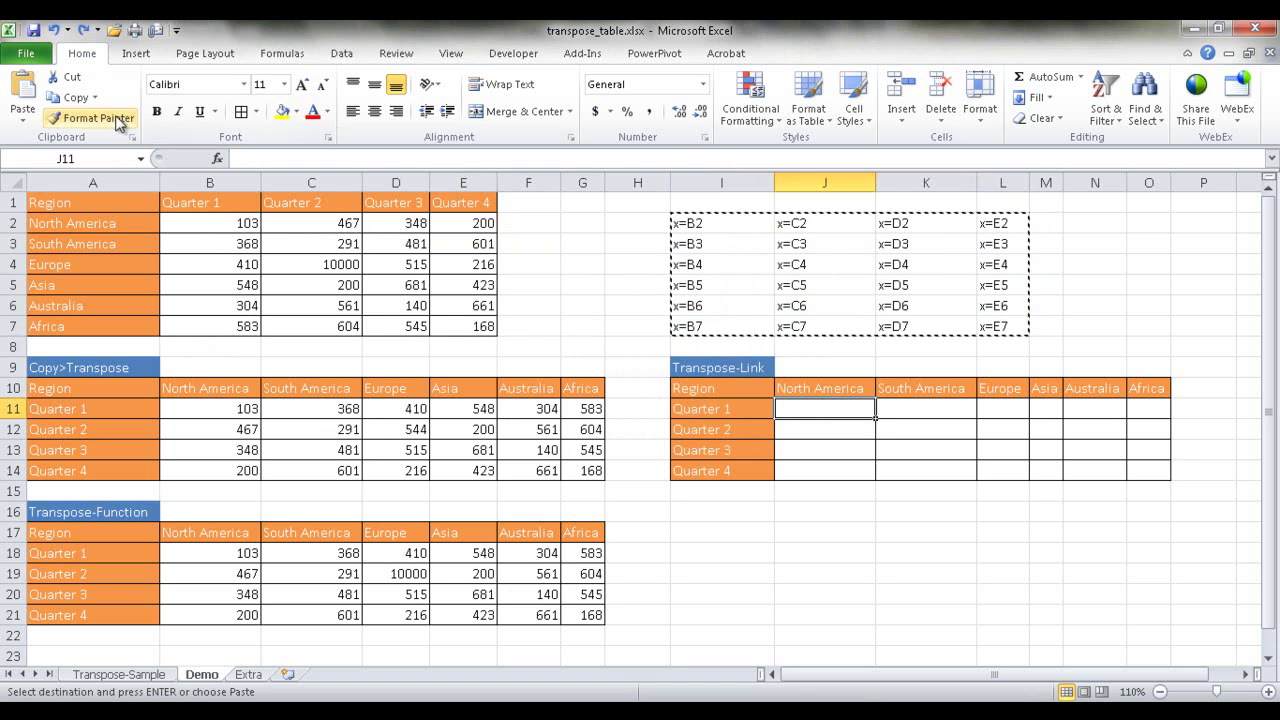
Paste the x= text transposed into J11:O14
click(31, 118)
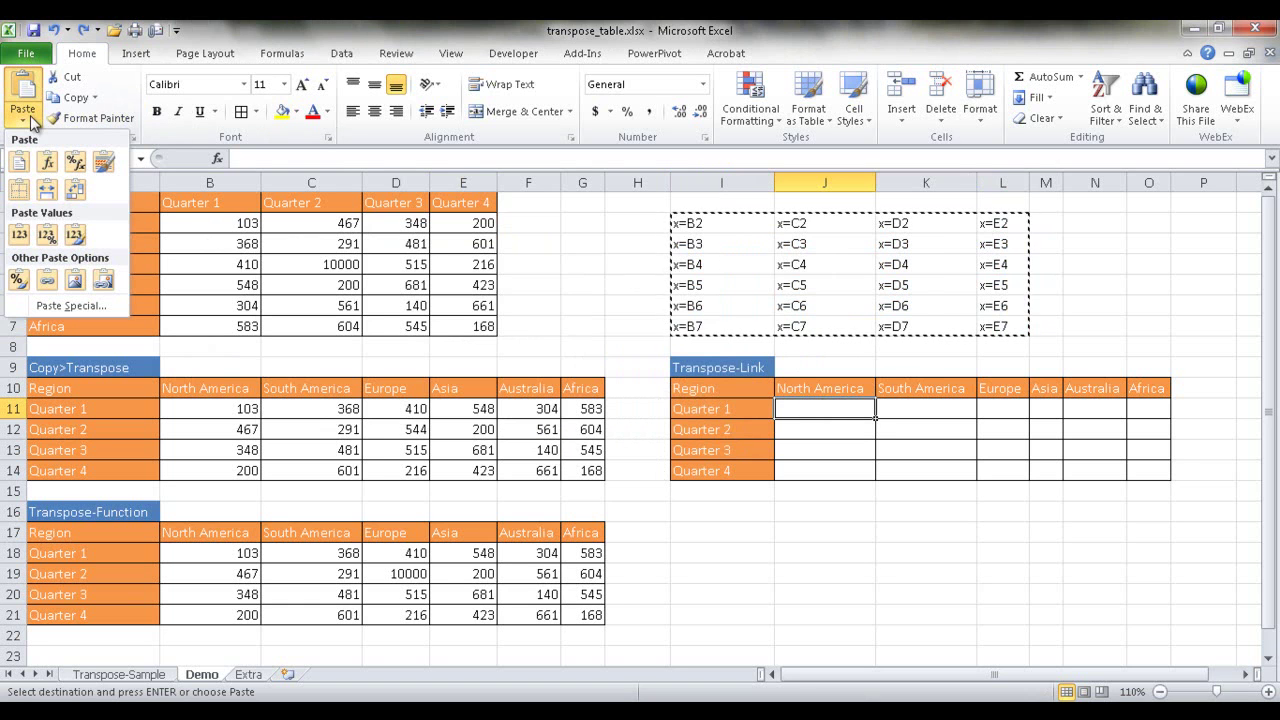
click(75, 192)
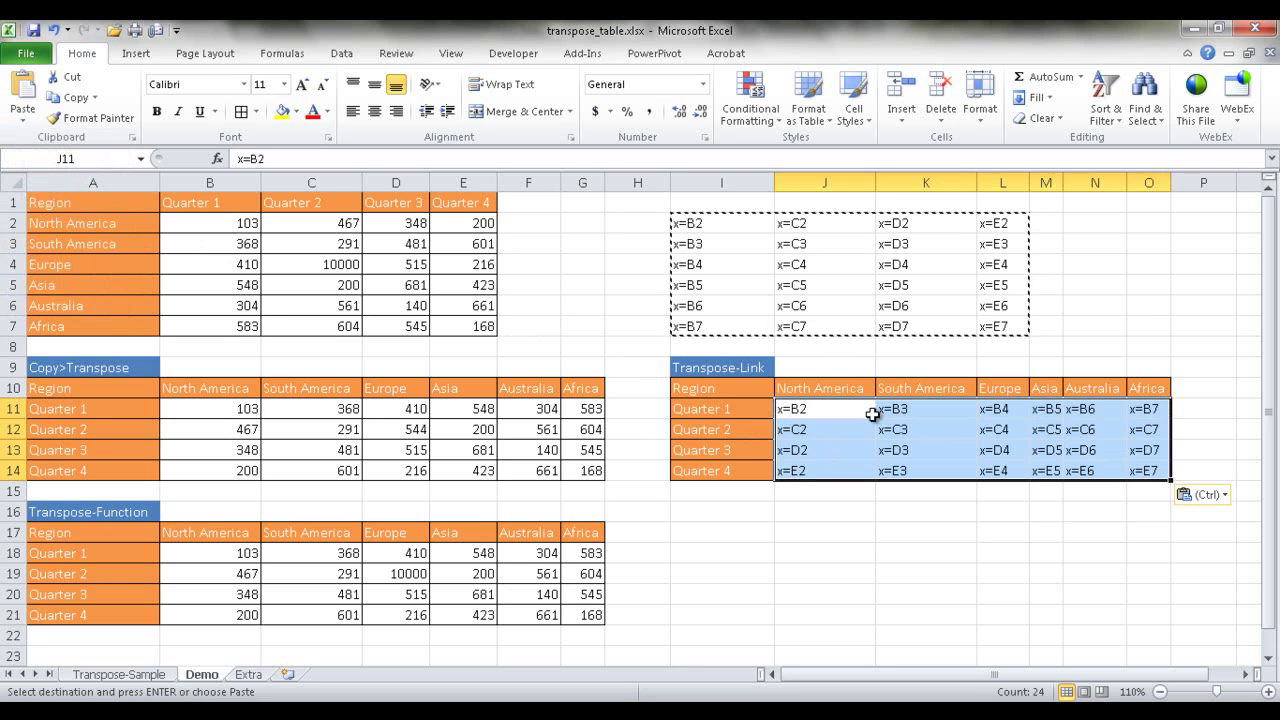
Replace 'x=' with '=' in J11:O14 to restore the live links
key(ctrl+h)
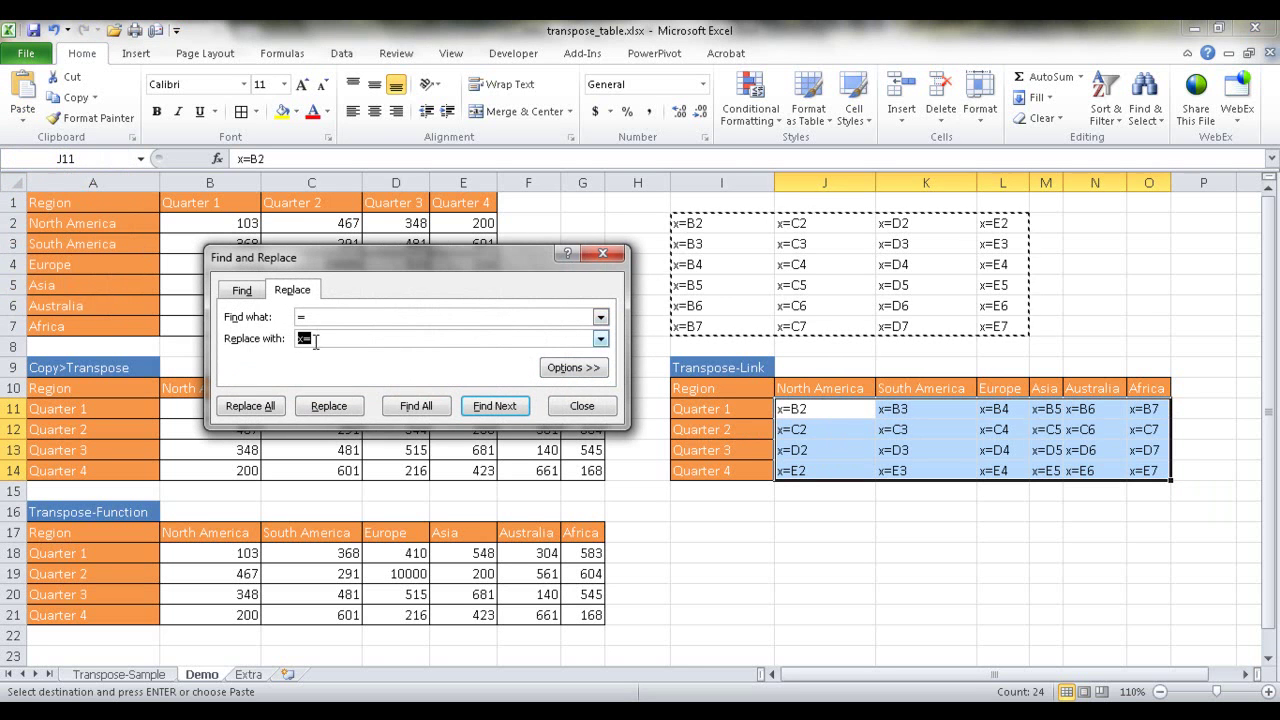
key(shift+Tab)
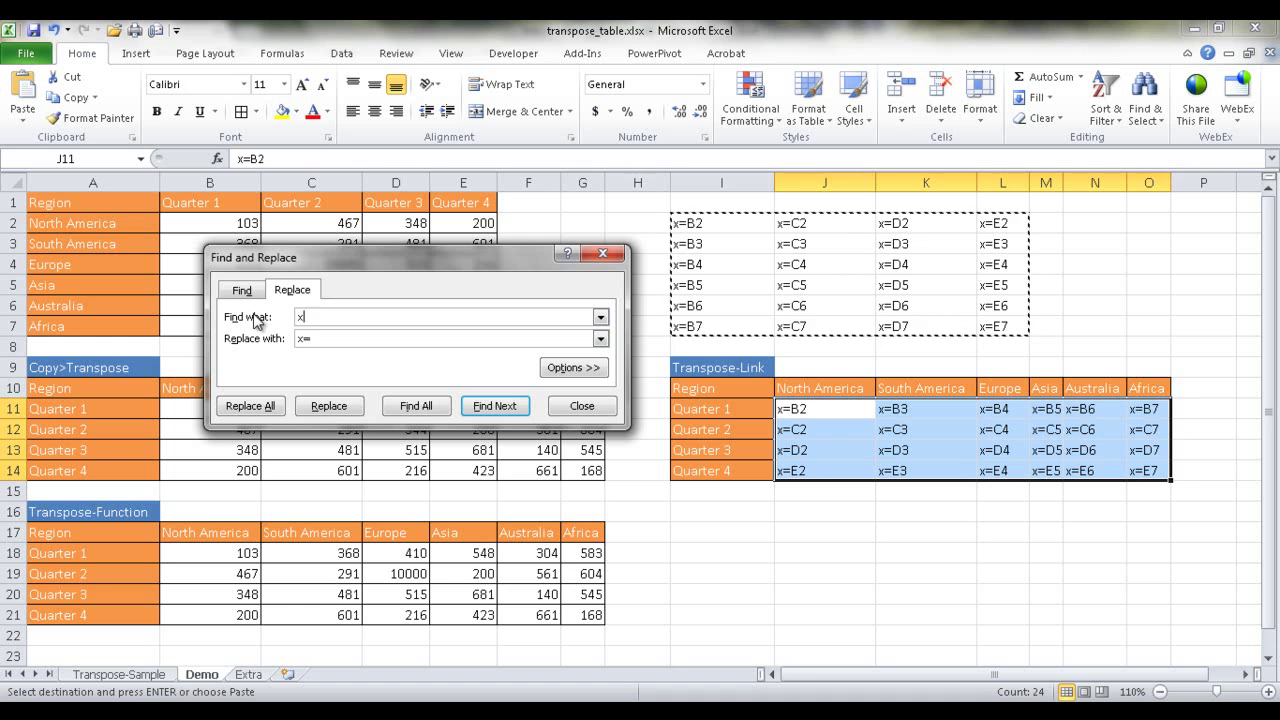
text(x=)
key(Tab)
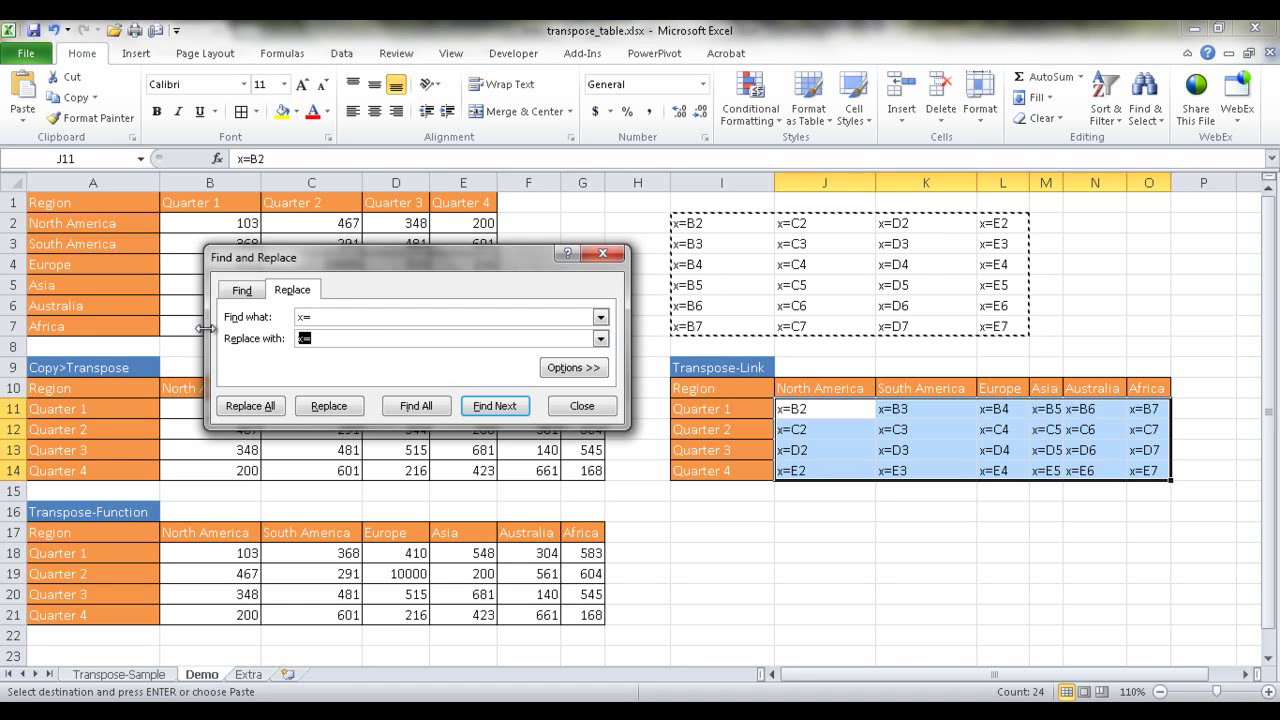
text(=)
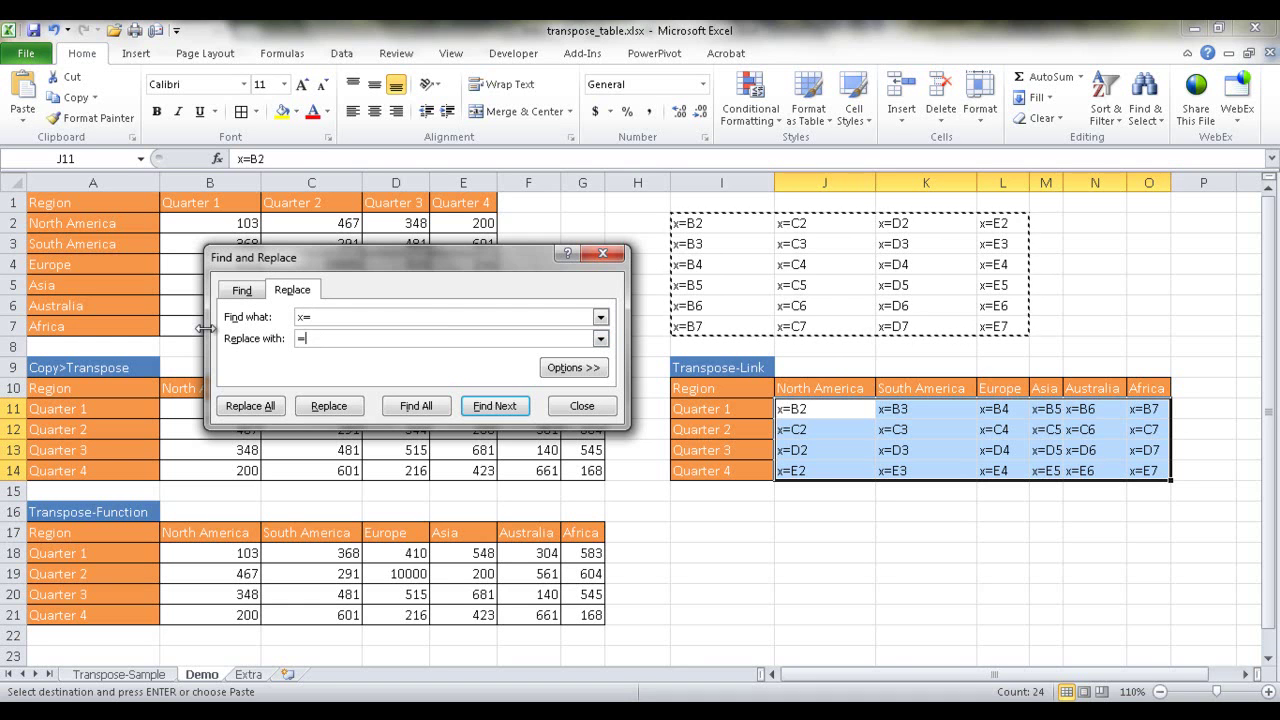
click(268, 410)
click(637, 418)
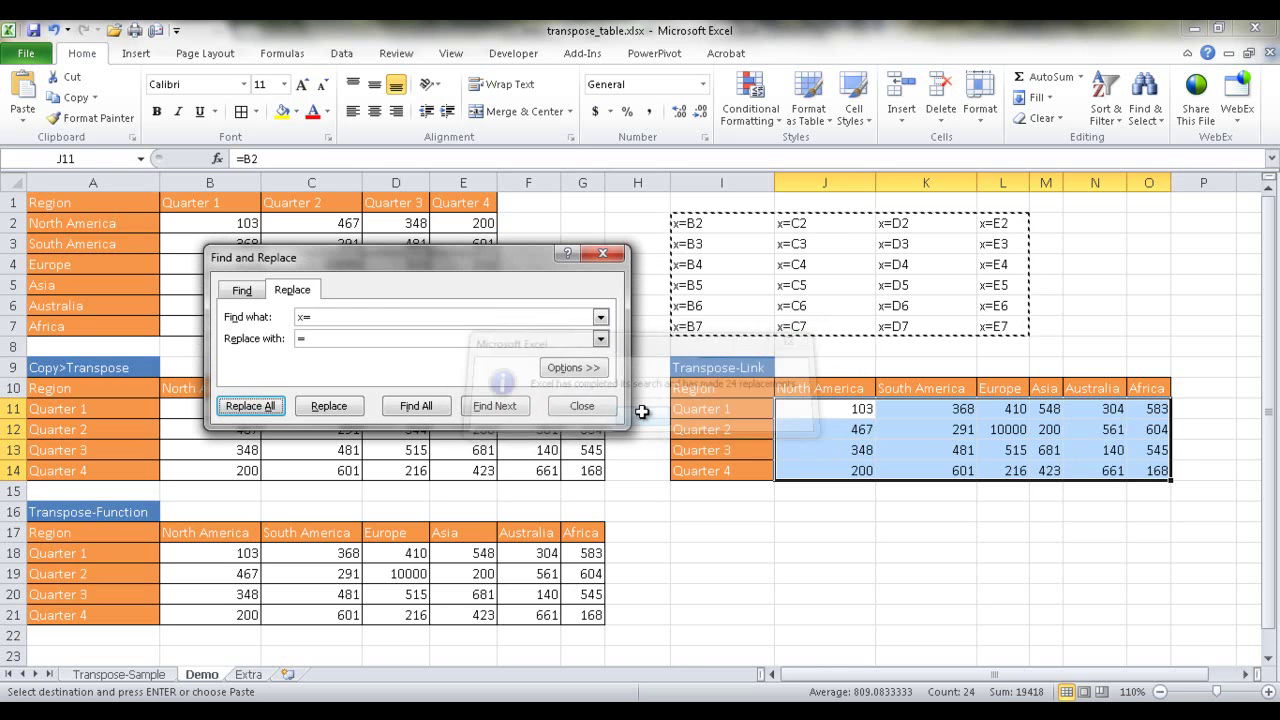
click(572, 406)
click(815, 590)
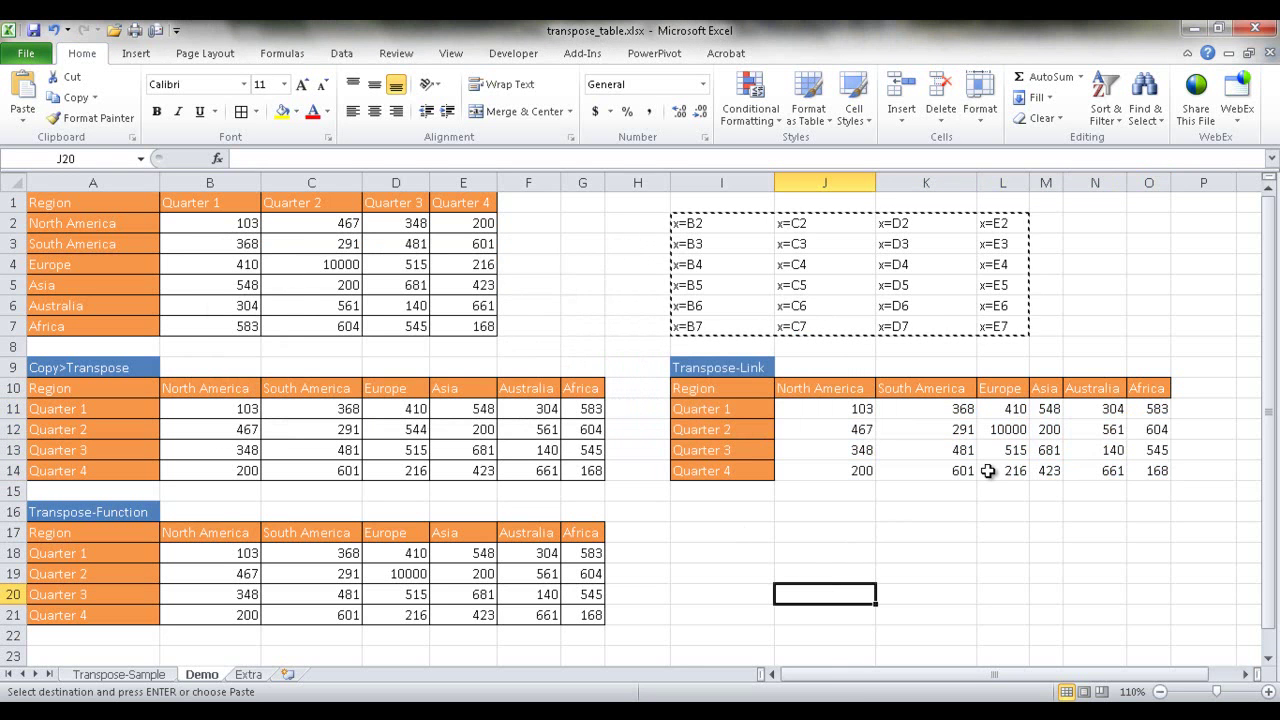
Change C4 to 1 and confirm the Transpose-Link cells follow it
click(924, 429)
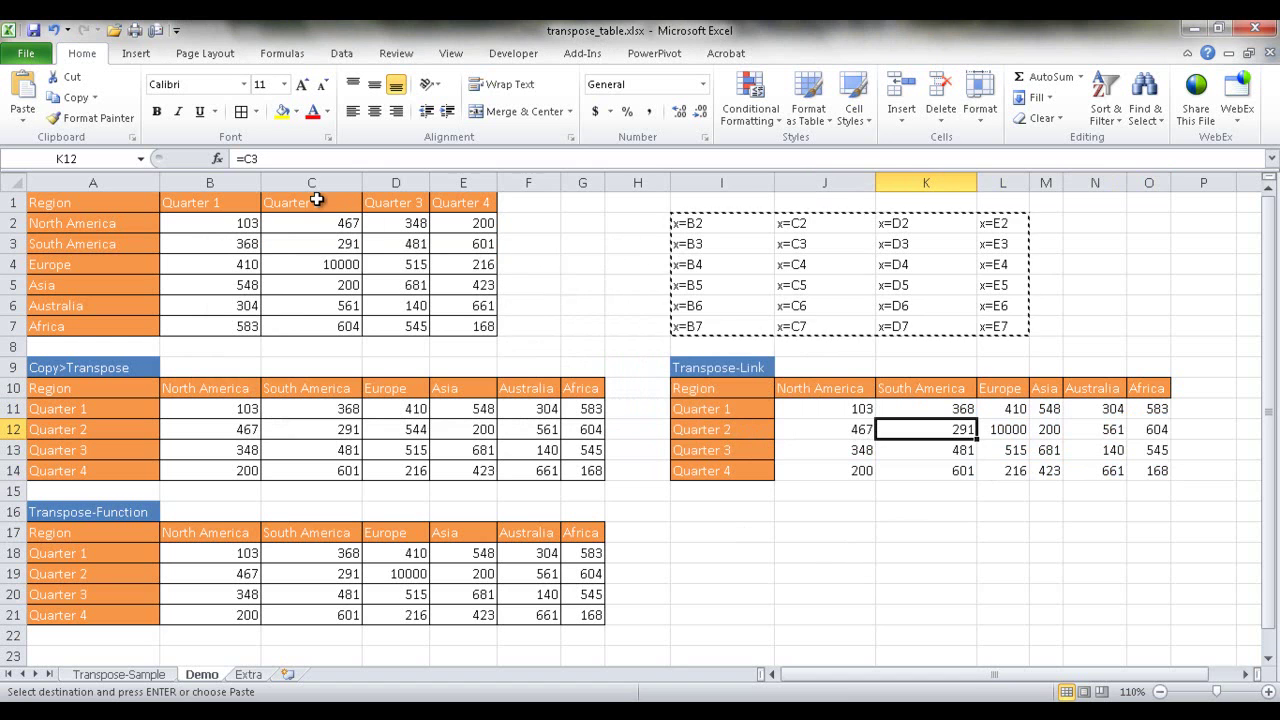
click(315, 245)
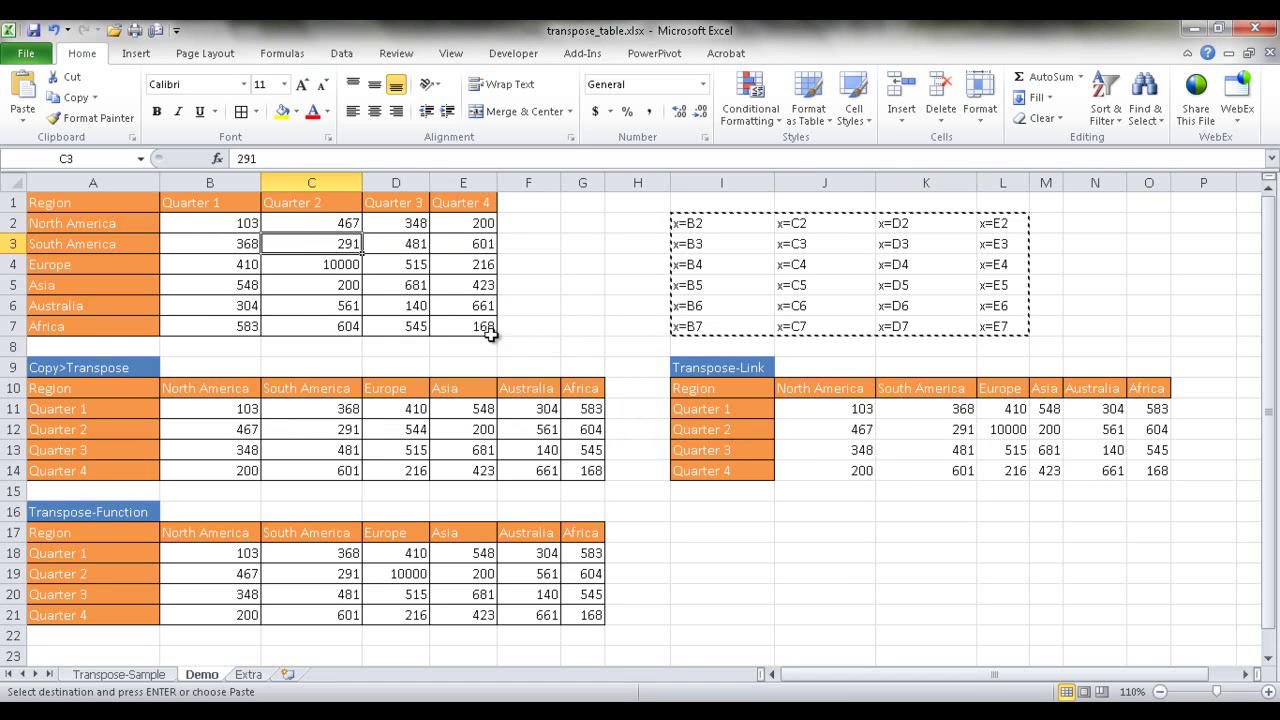
click(331, 263)
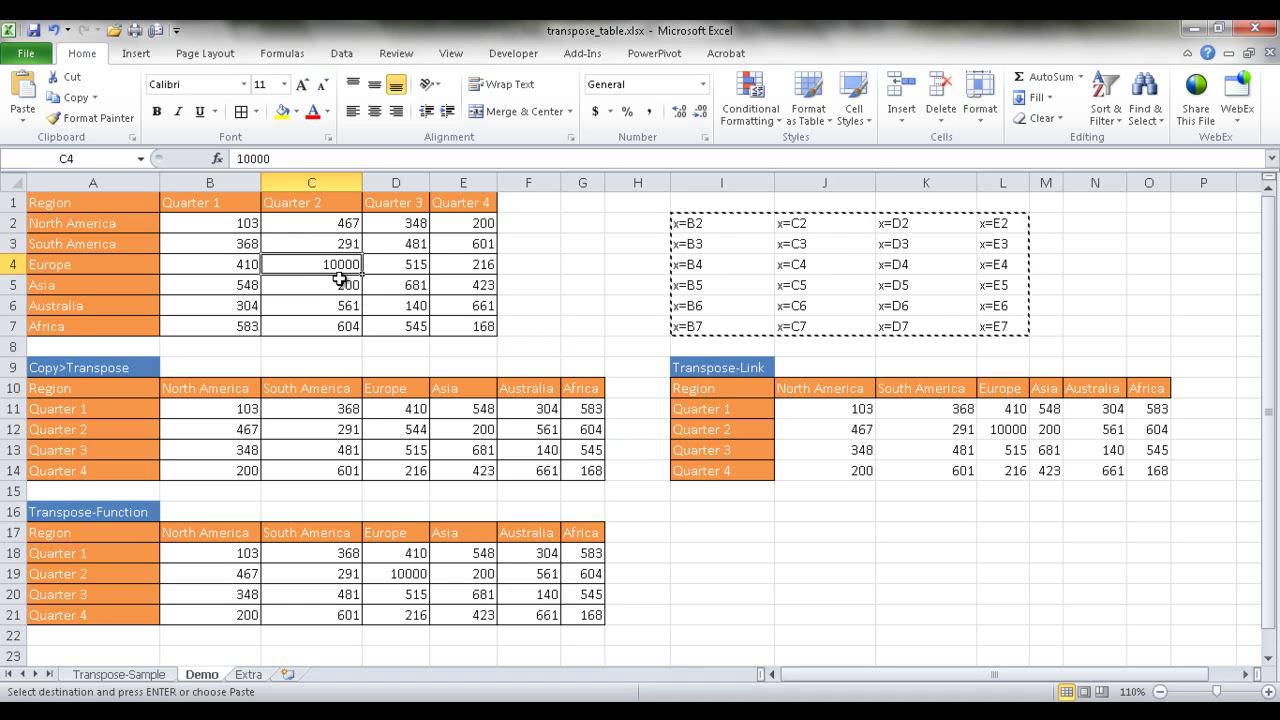
text(1)
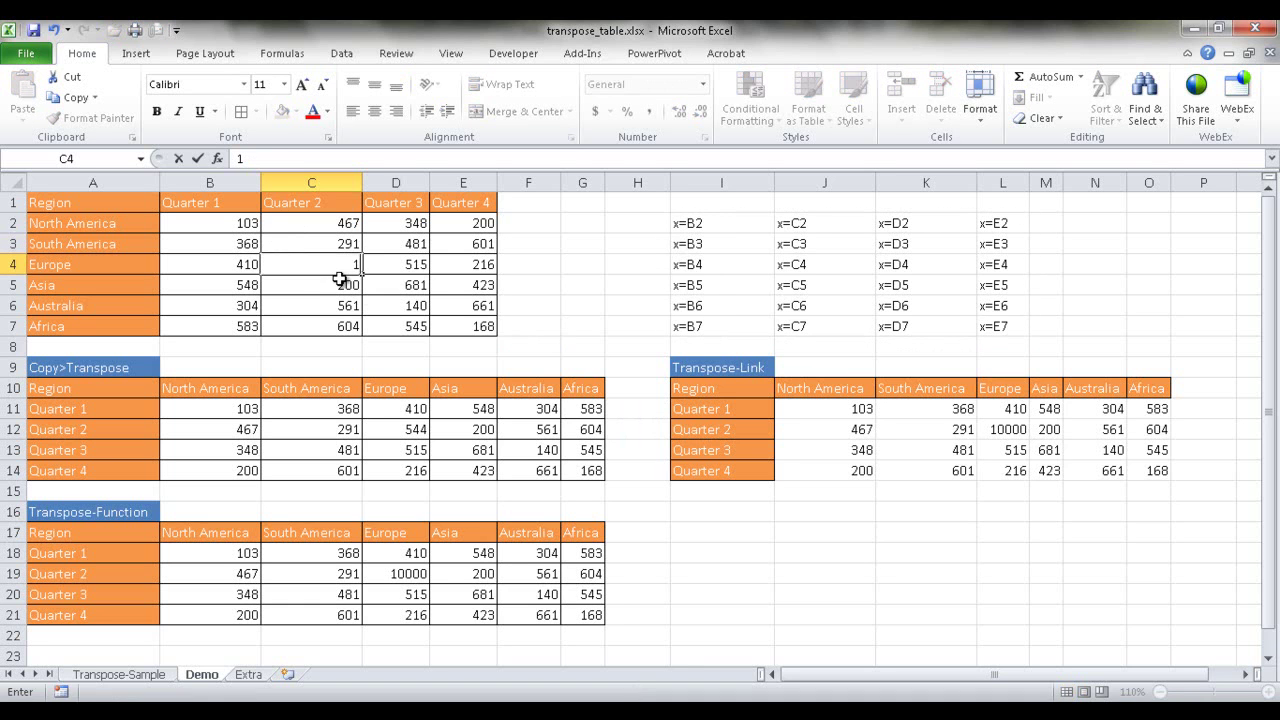
key(Return)
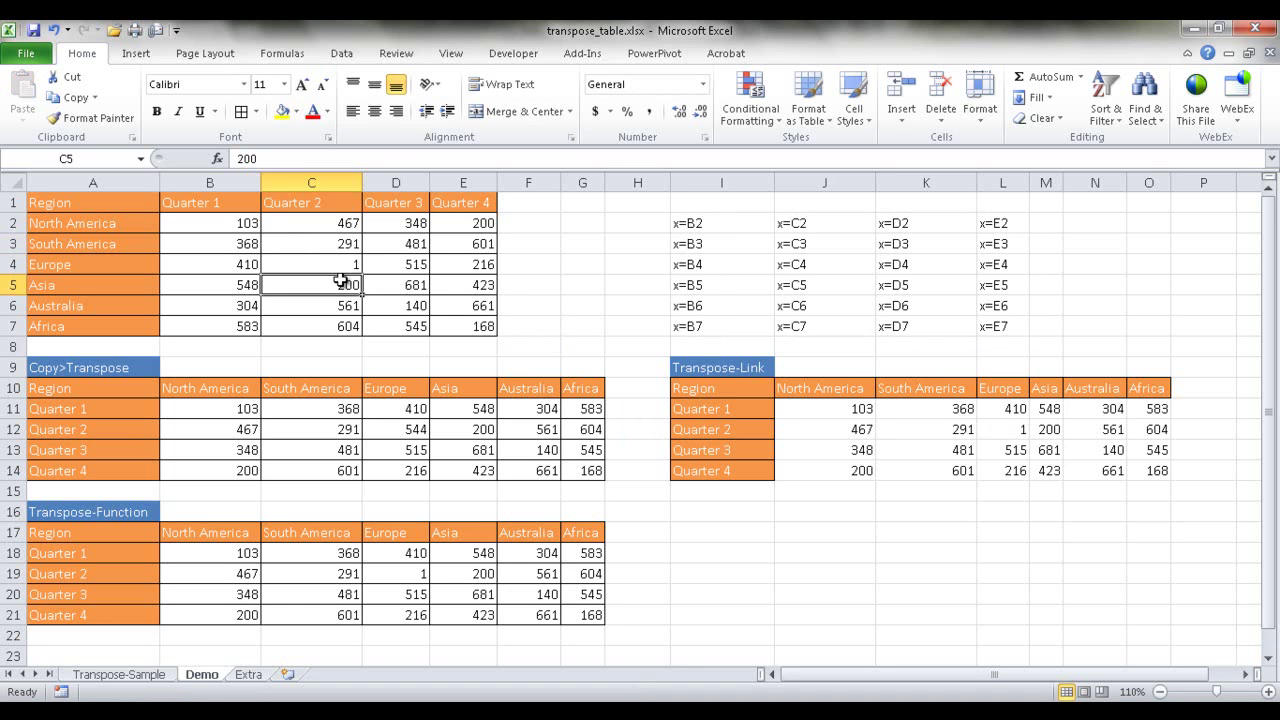
click(1003, 434)
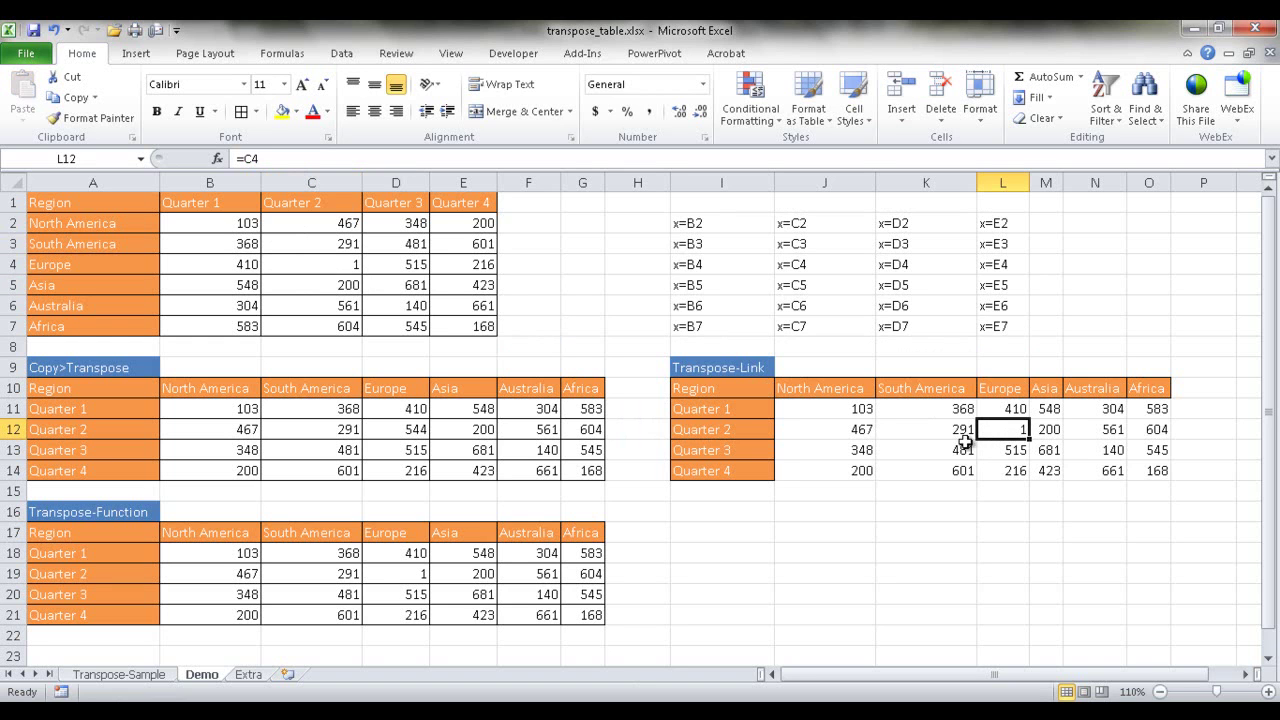
Add borders to J11:O14, then switch to the Extra sheet
click(820, 411)
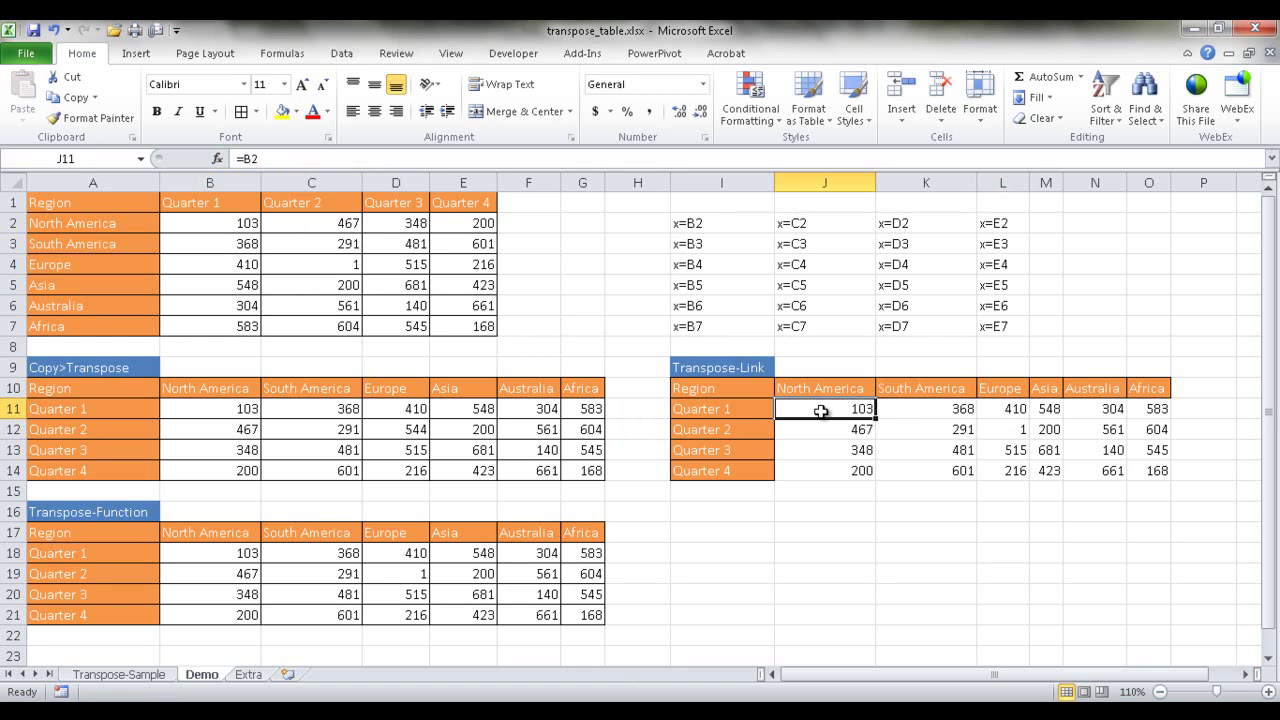
drag(820, 411, 1145, 470)
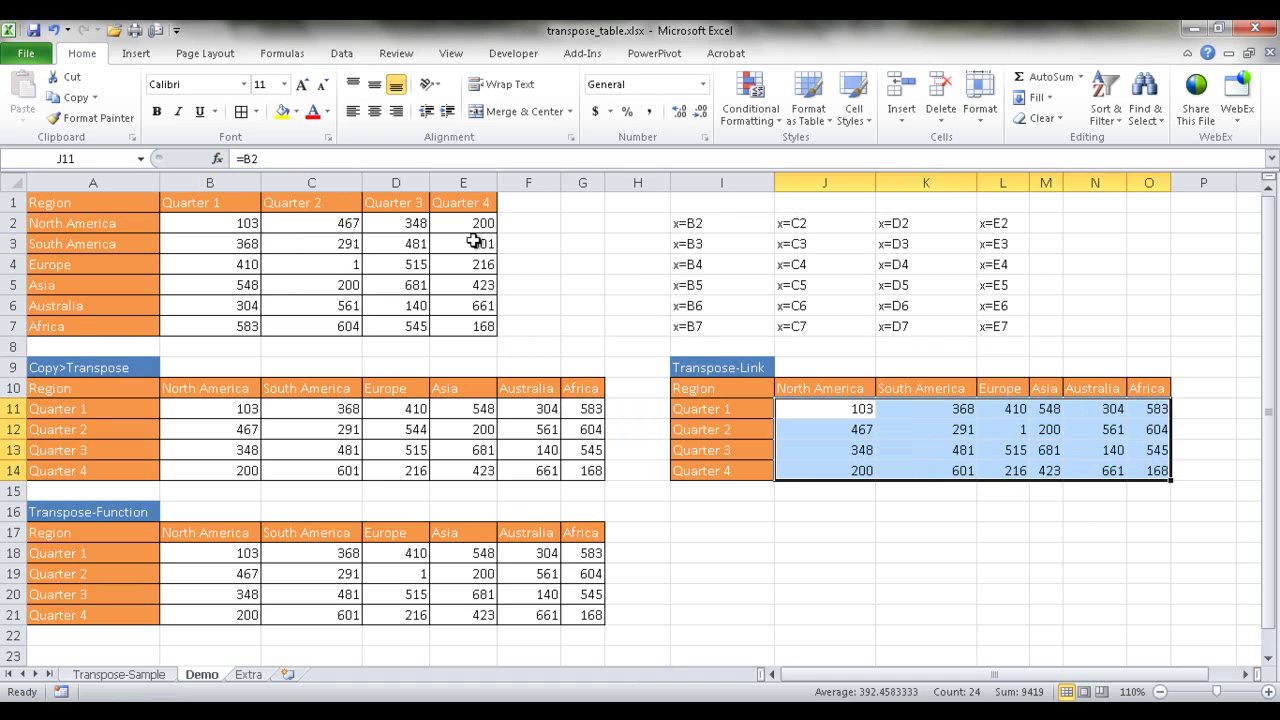
click(241, 111)
click(781, 588)
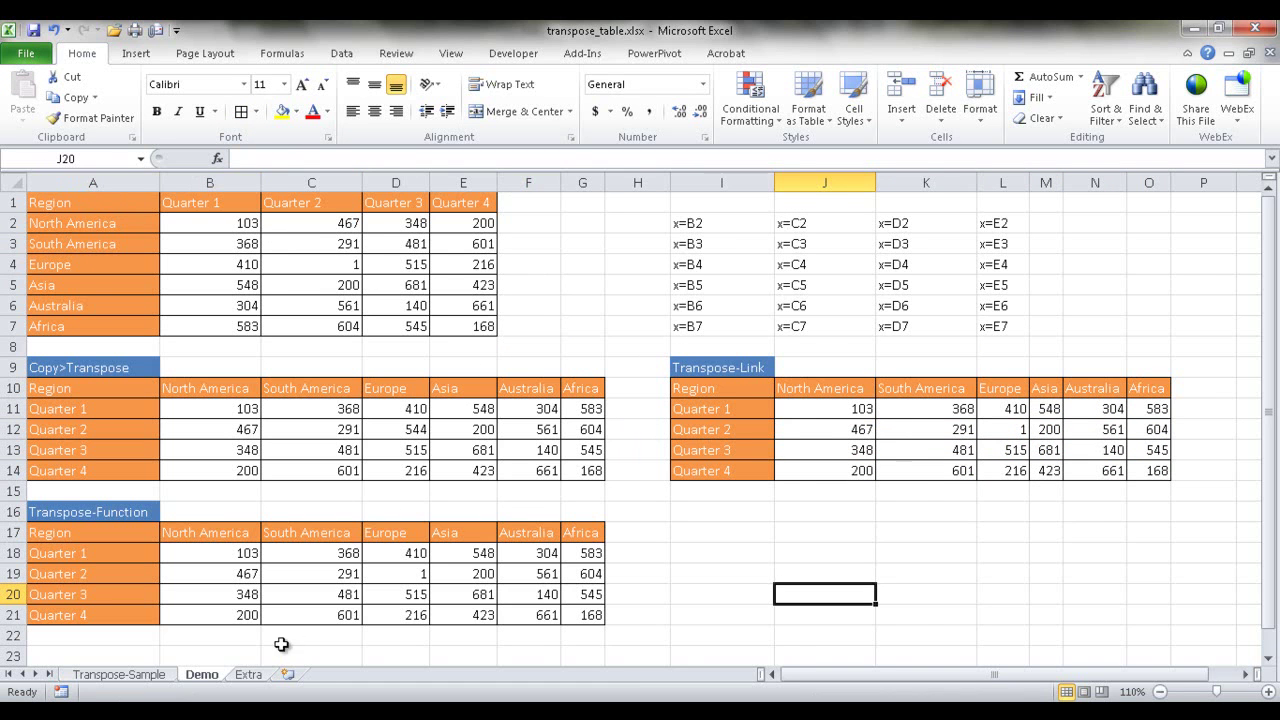
click(249, 675)
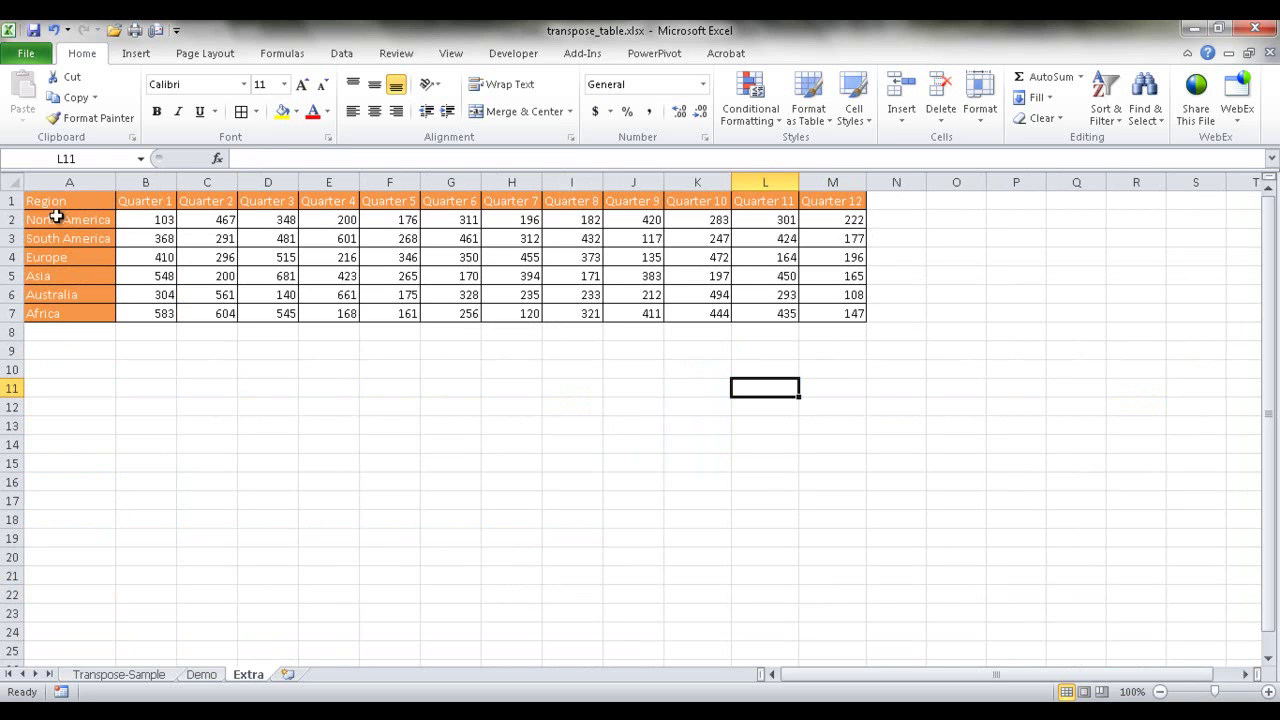
Copy the whole 12-quarter table A1:M7
click(89, 203)
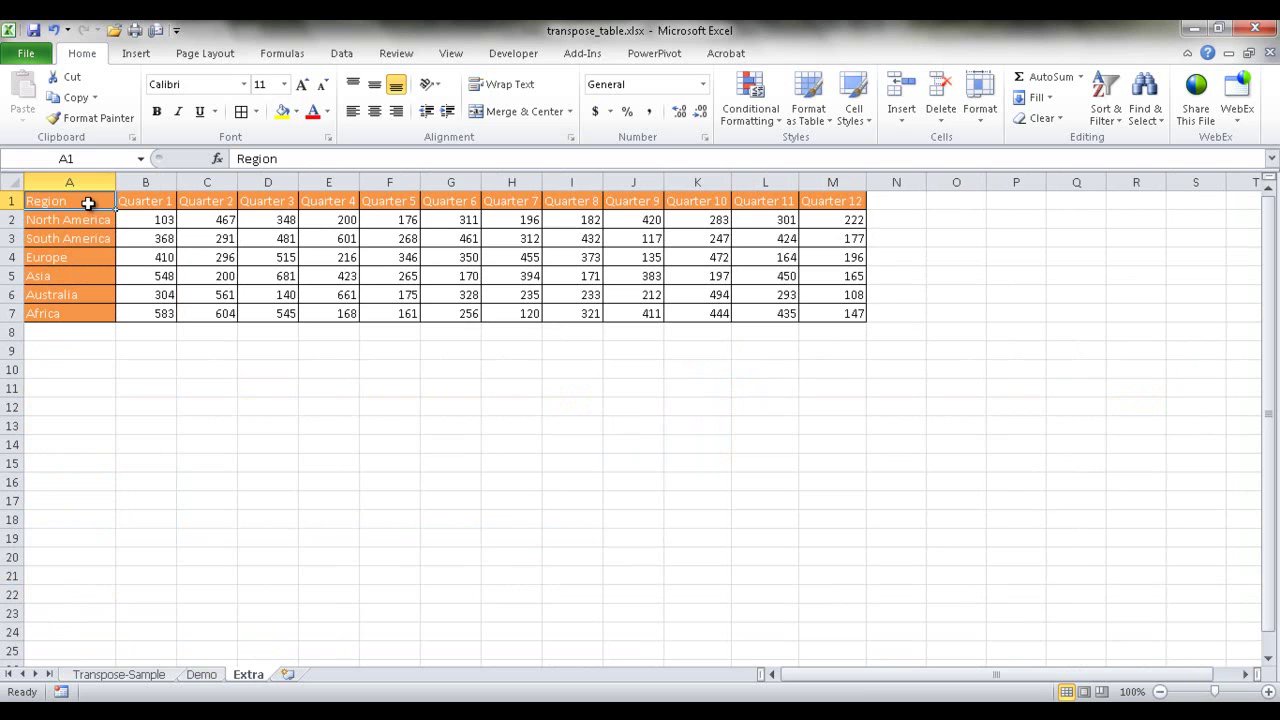
drag(88, 202, 836, 201)
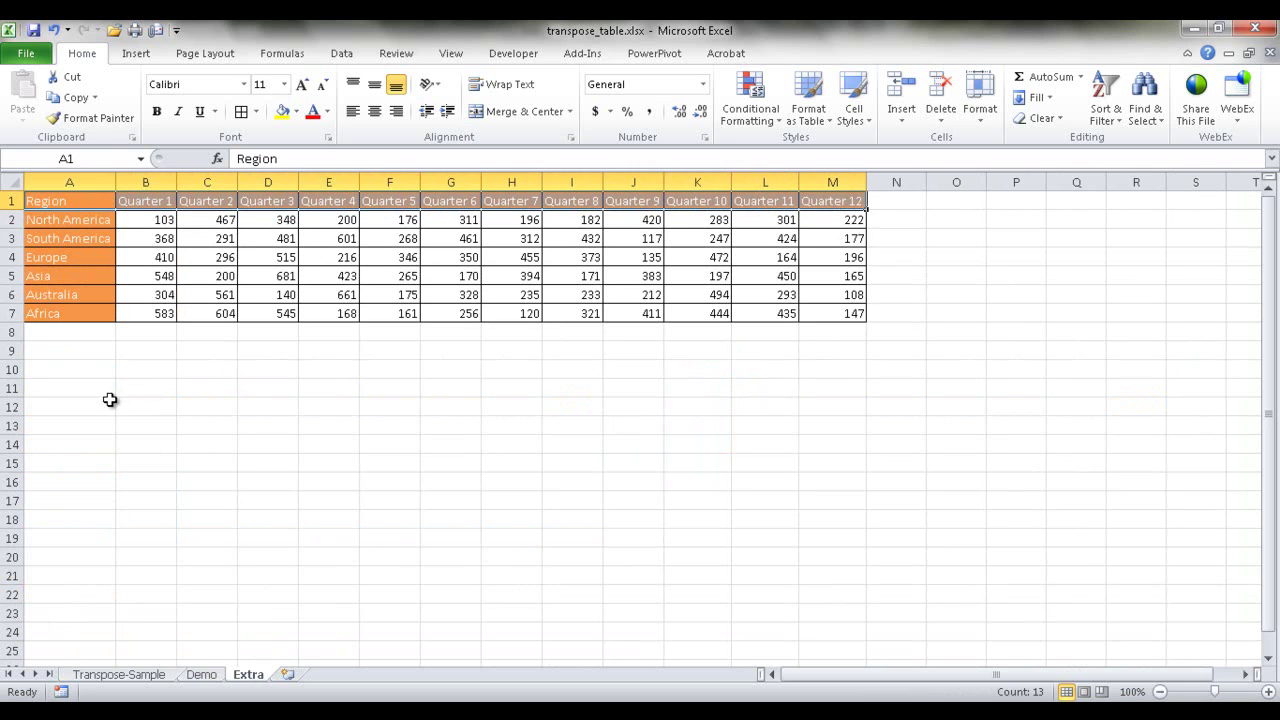
drag(68, 203, 62, 313)
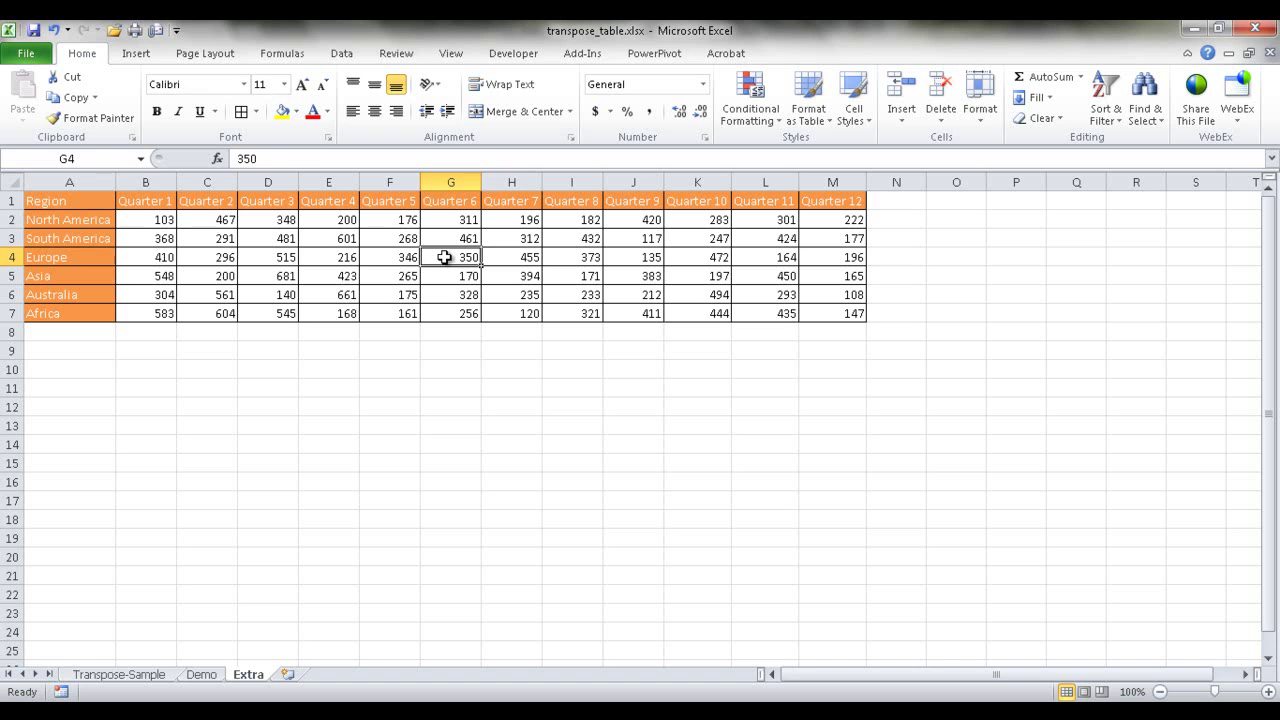
click(366, 252)
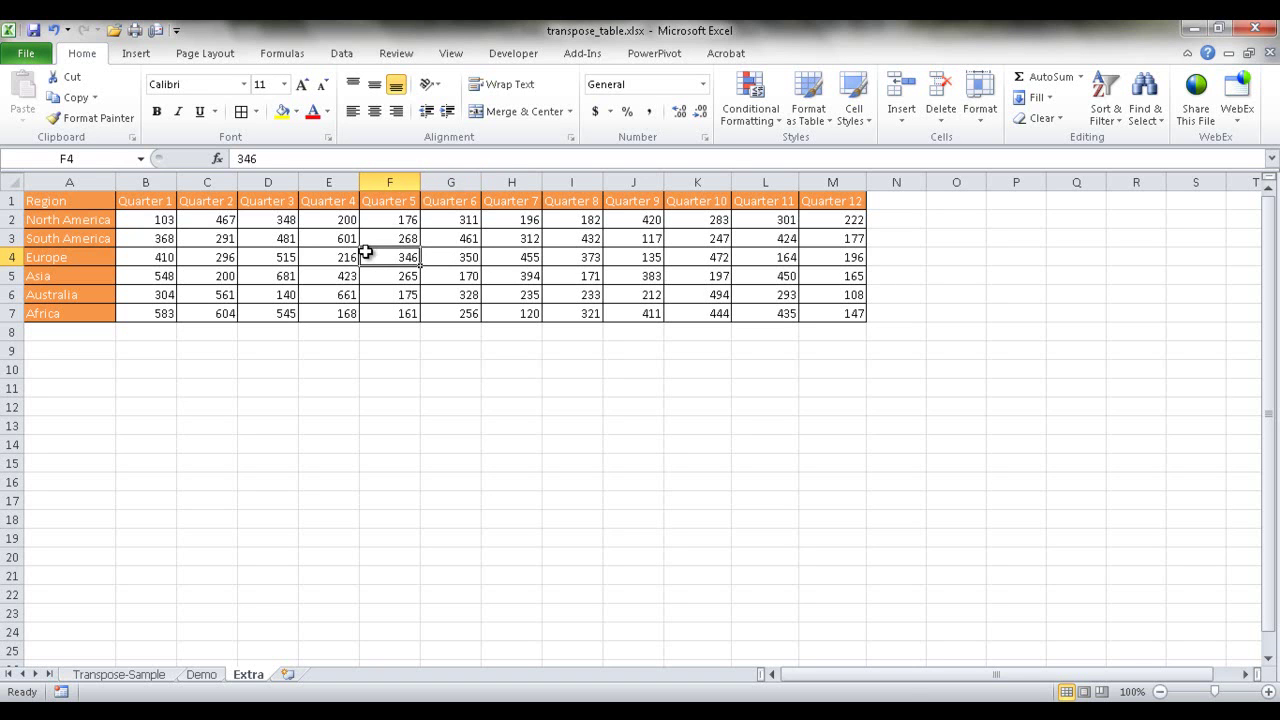
key(ctrl+a)
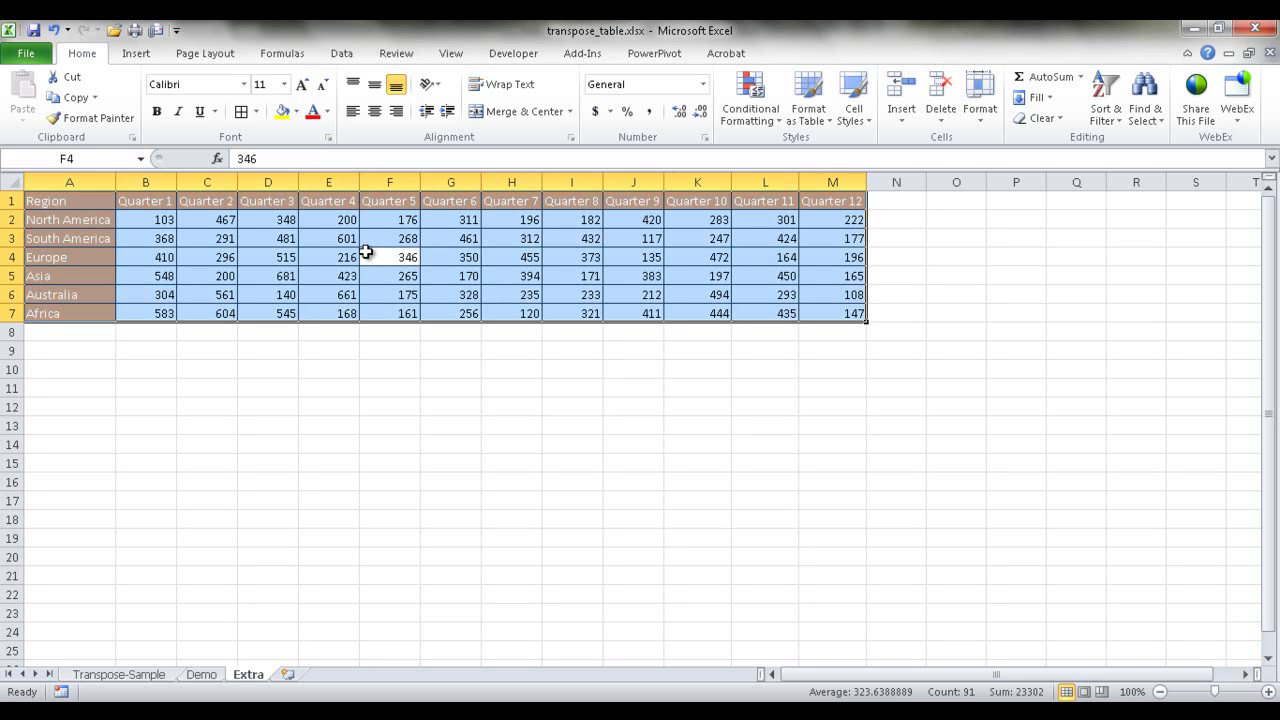
key(ctrl+c)
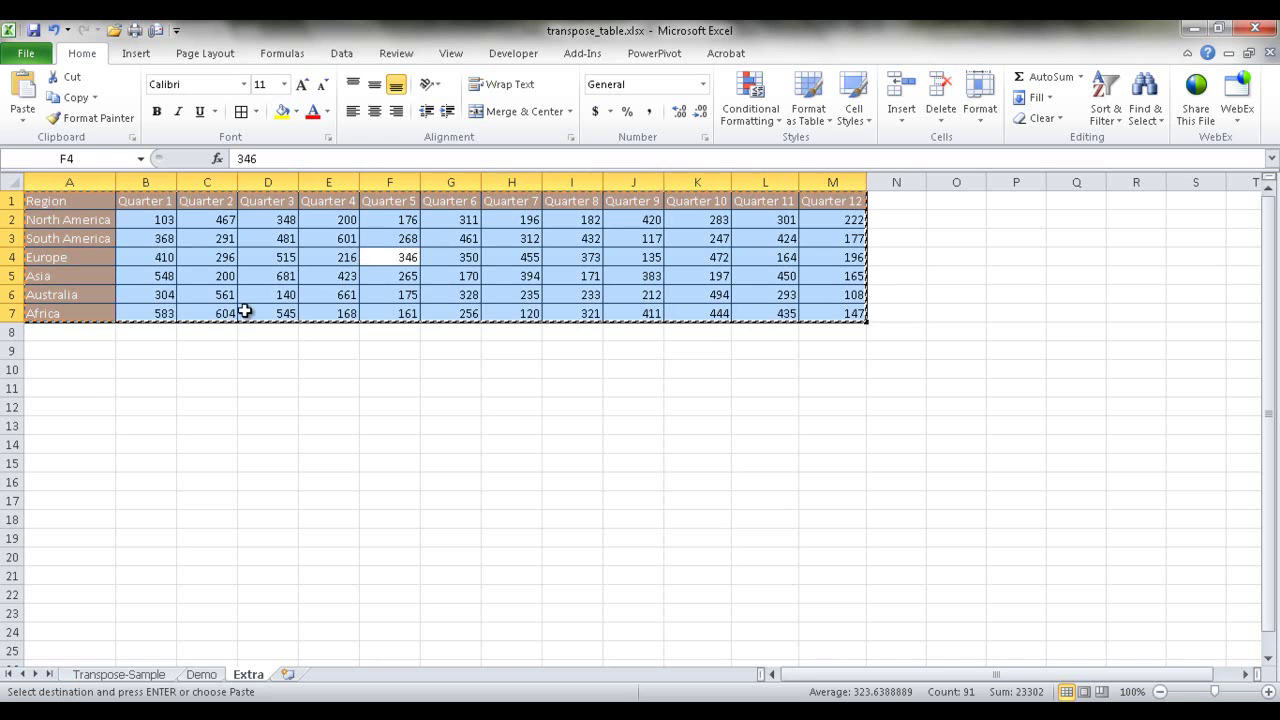
Paste the table transposed at A11, with Quarter 1–12 as rows and regions as columns
click(66, 388)
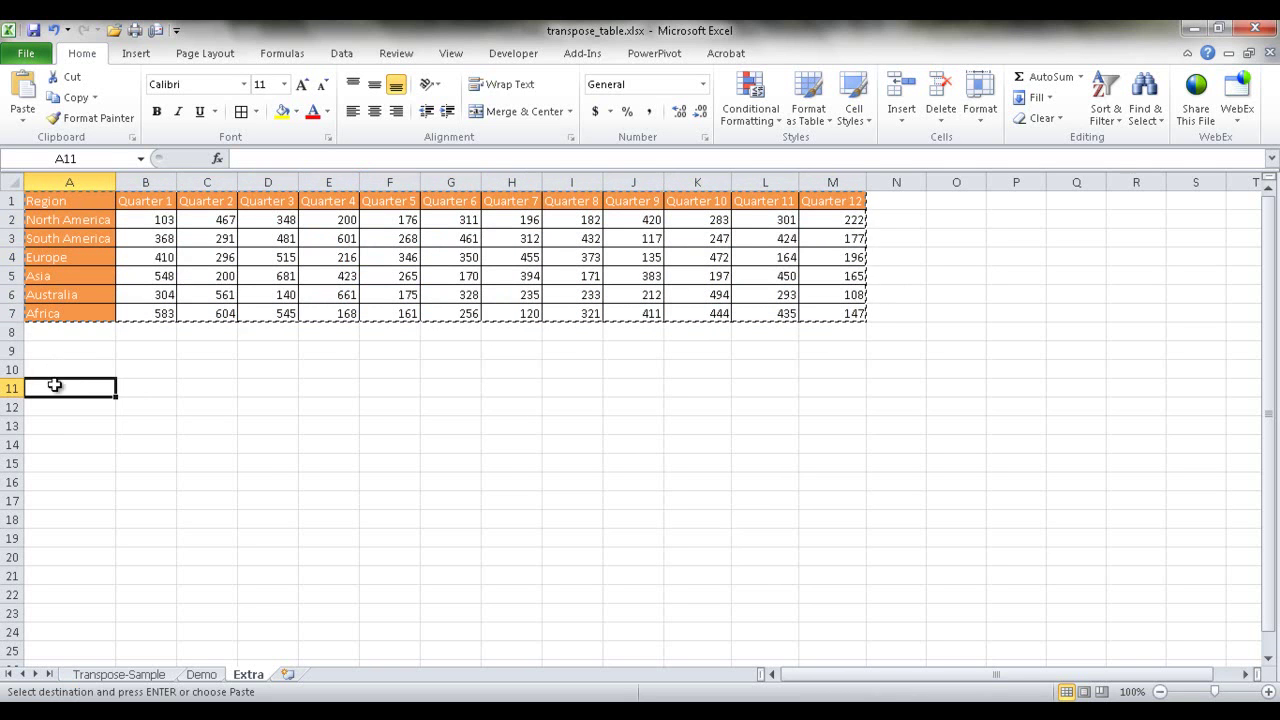
click(22, 115)
click(46, 189)
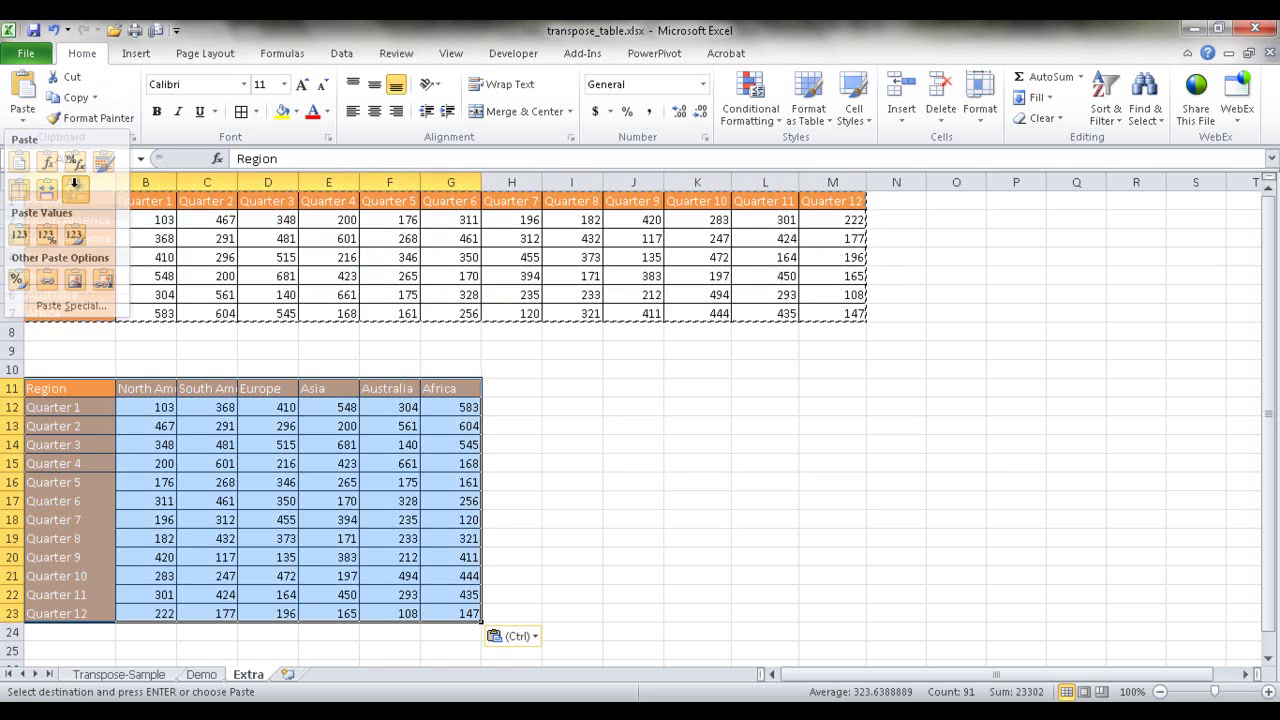
click(151, 407)
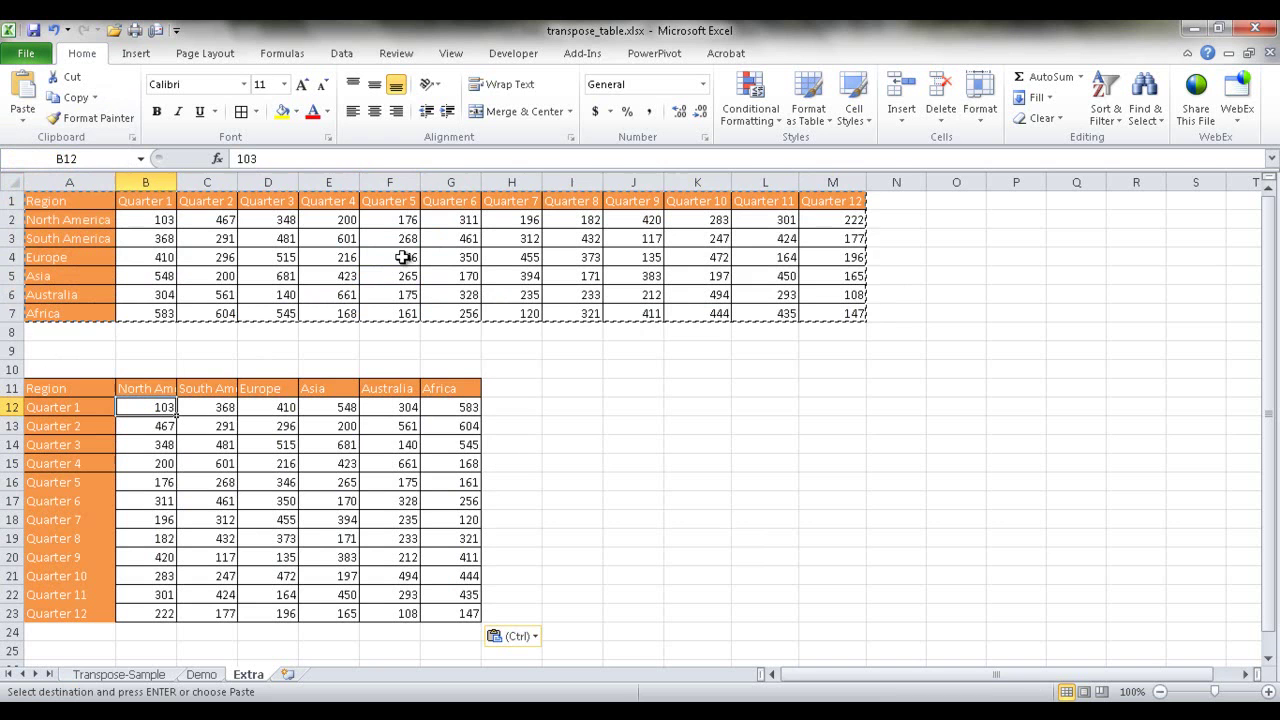
drag(149, 406, 463, 610)
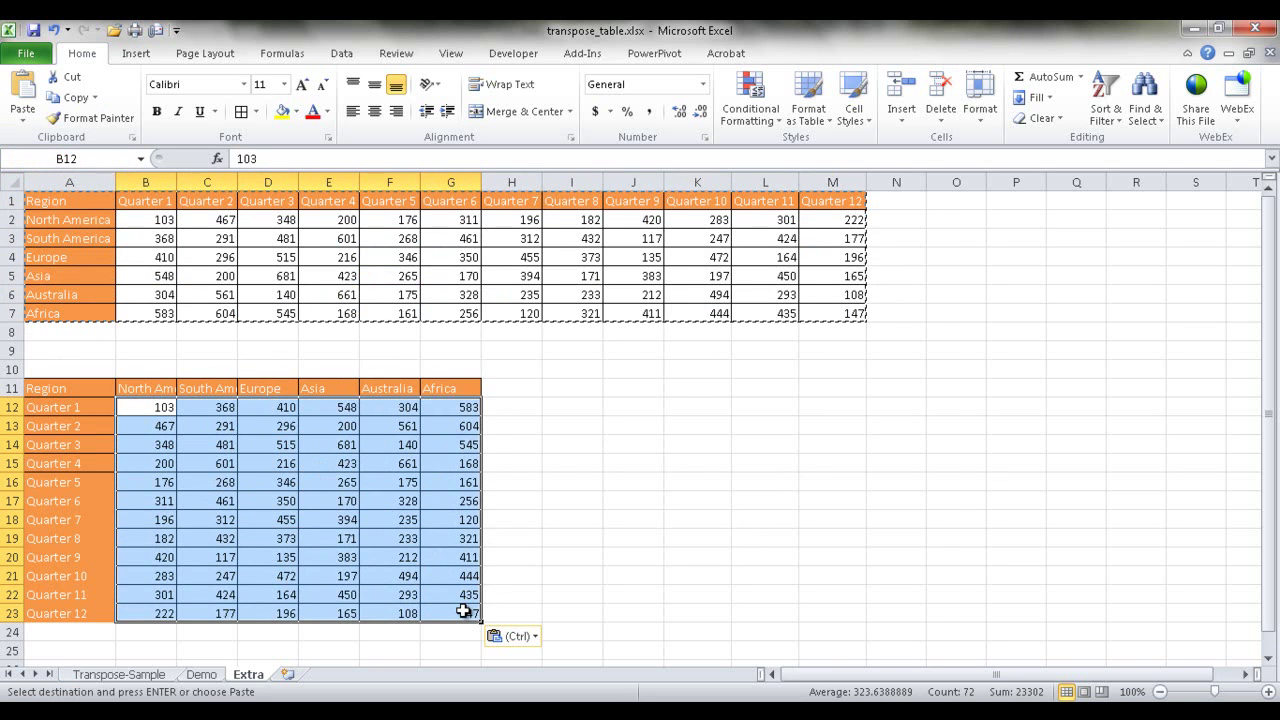
Clear B12:G23 and enter the array formula {=TRANSPOSE(B2:M7)} in its place
key(Delete)
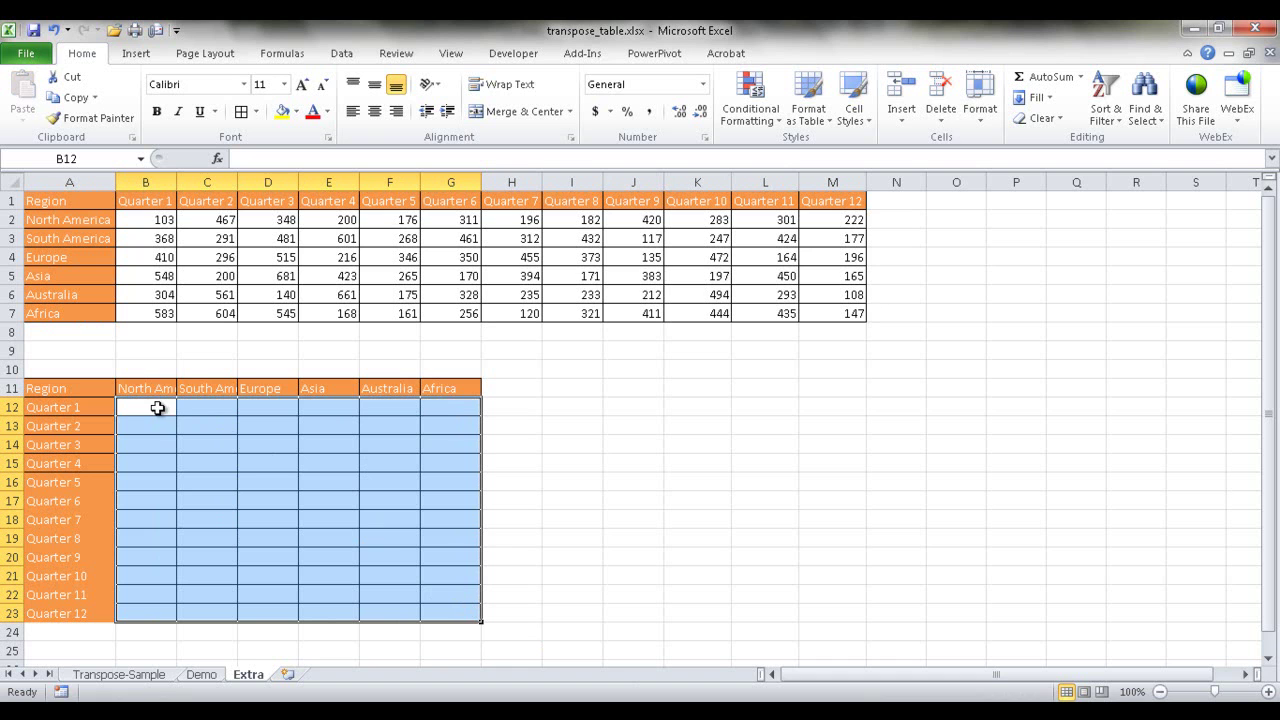
click(252, 159)
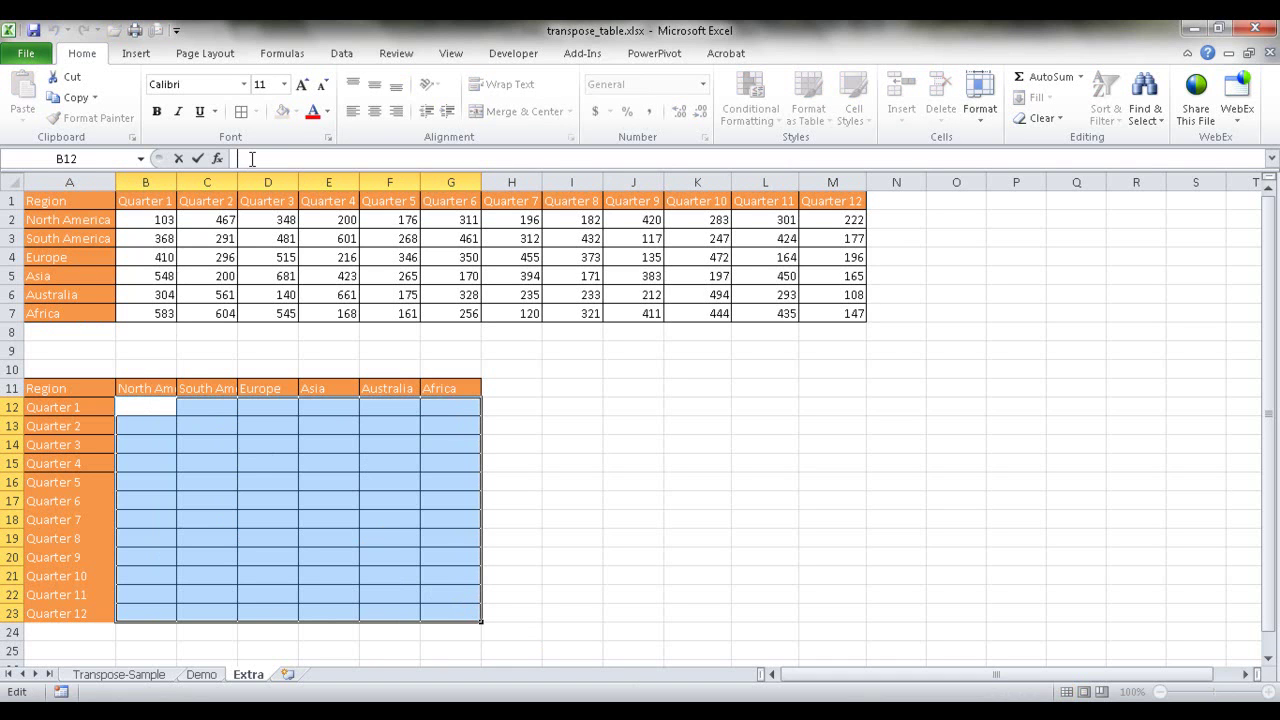
text(=trans)
key(Tab)
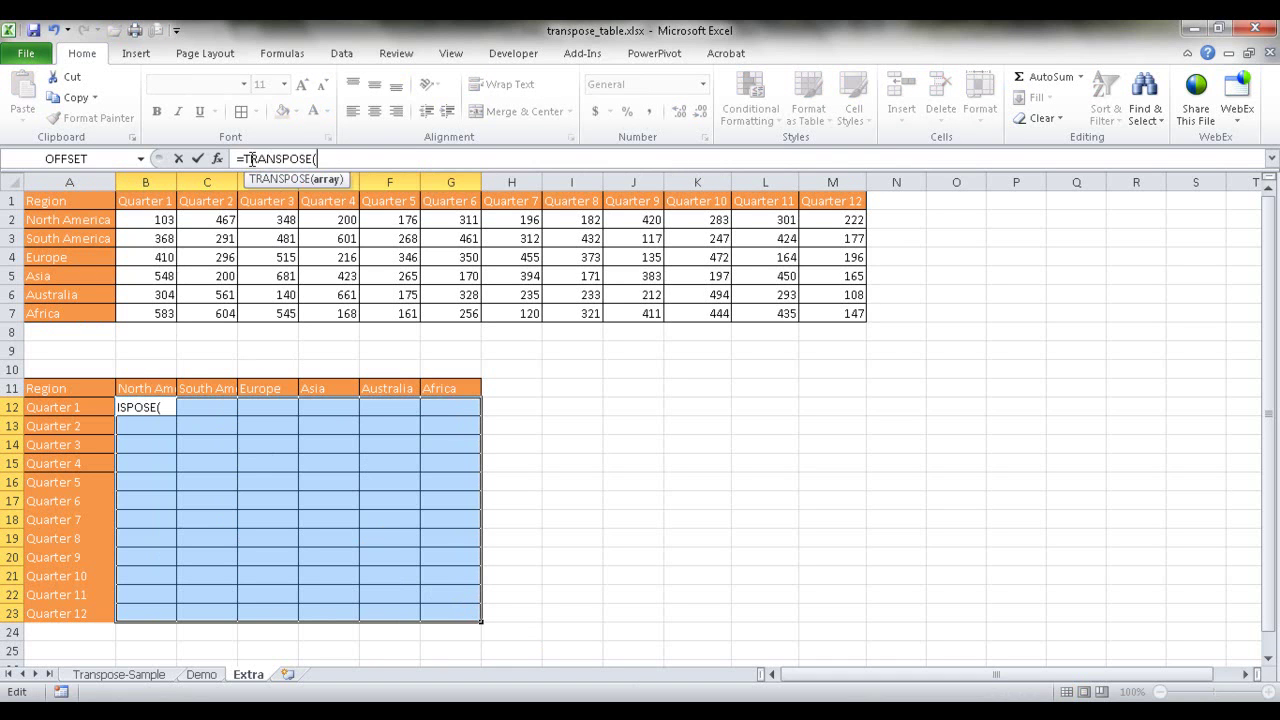
drag(168, 212, 810, 307)
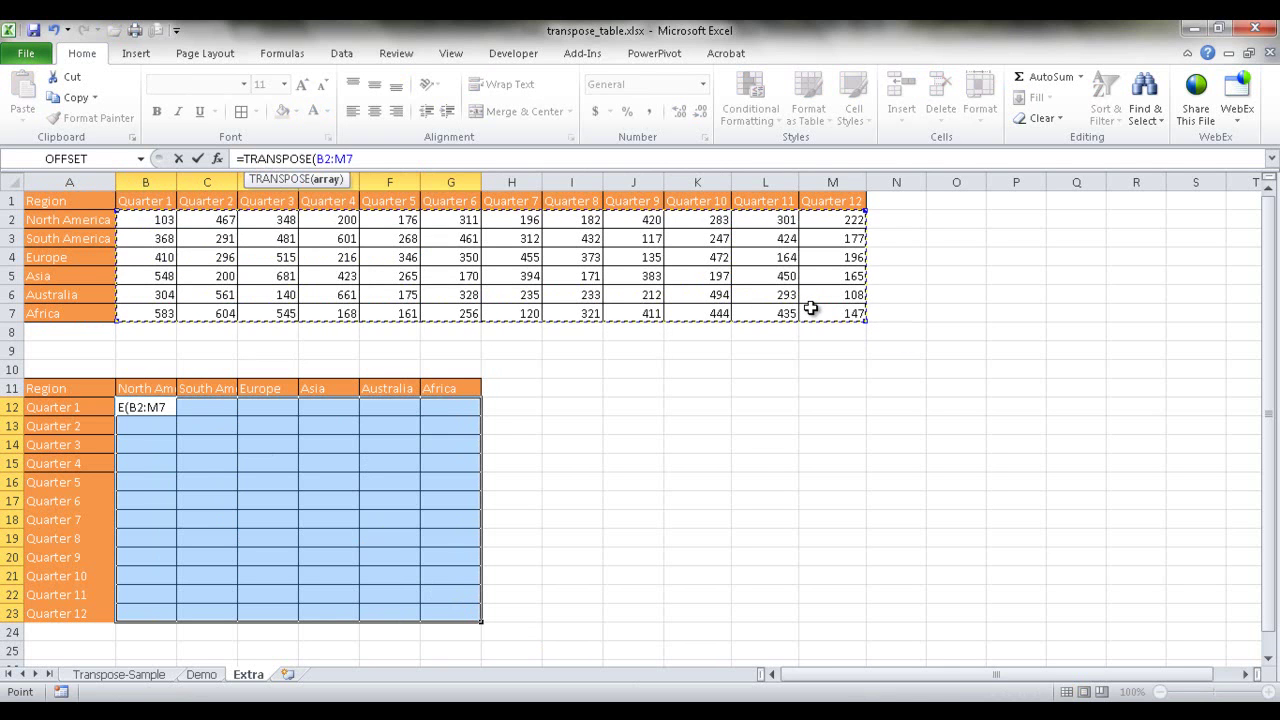
key(ctrl+shift+Return)
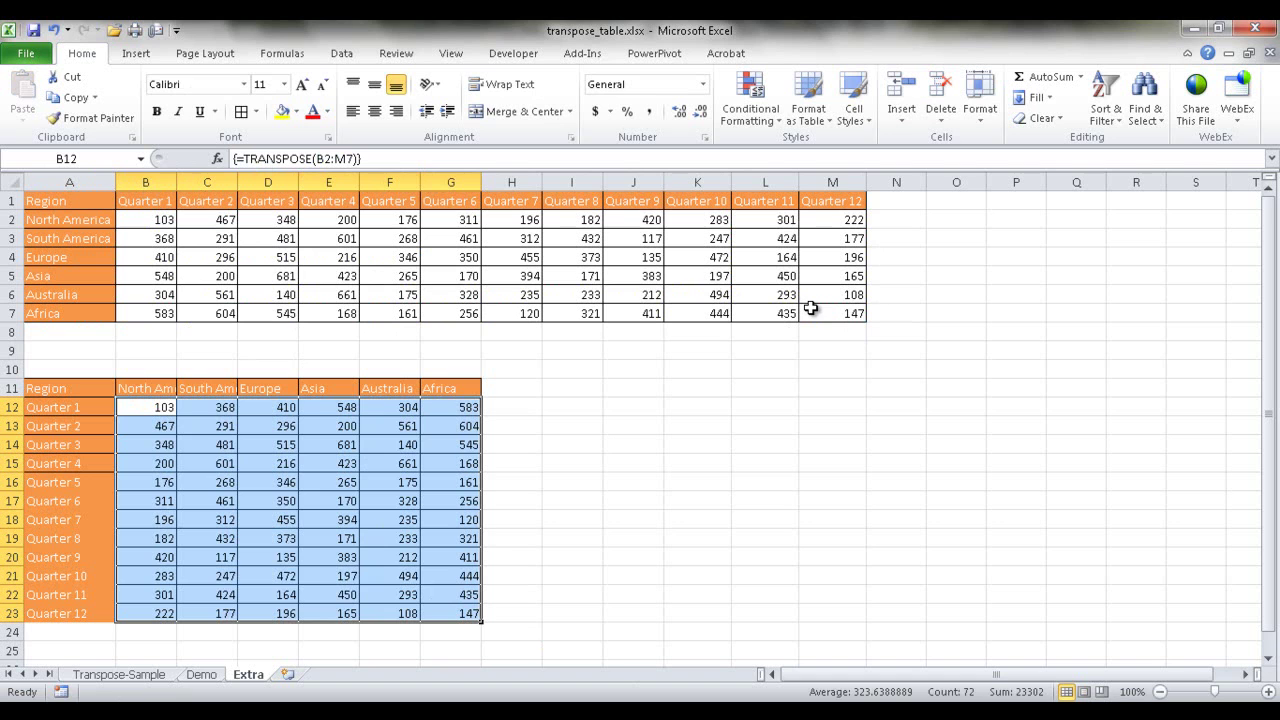
click(325, 497)
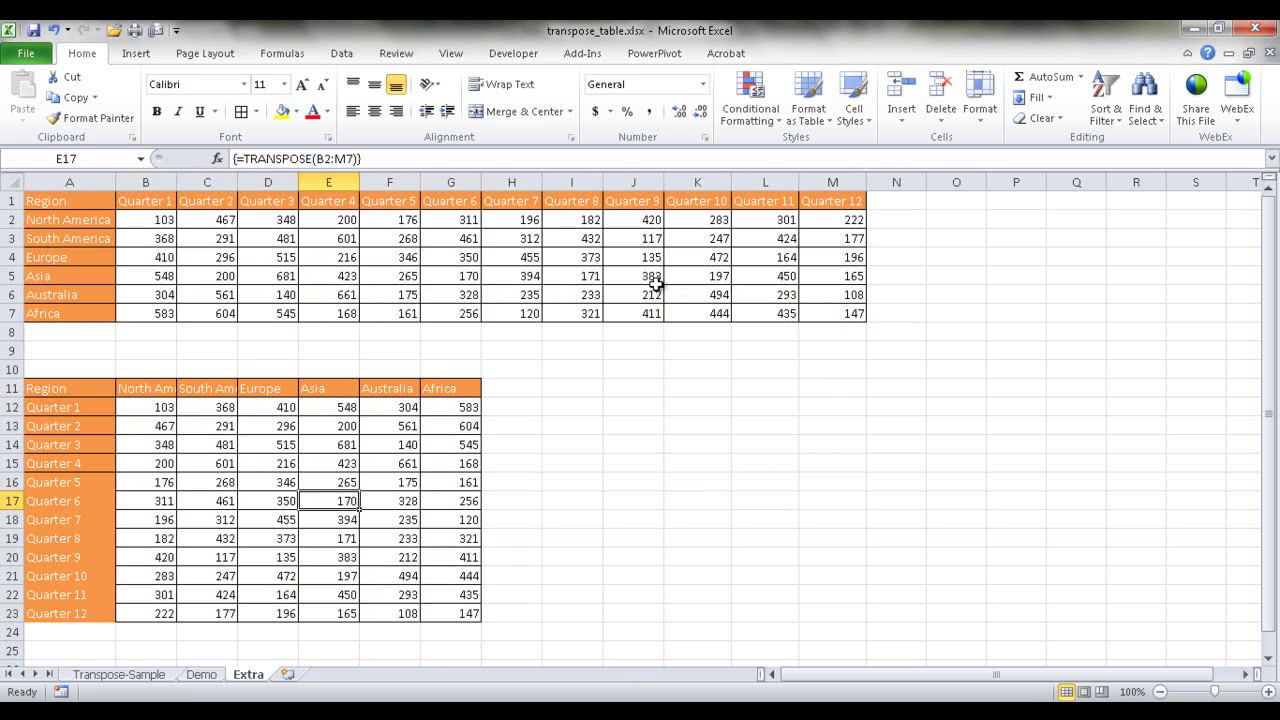
Set Europe's Quarter 5 value in F4 to 10000, then return to the Demo sheet
click(385, 261)
text(10000)
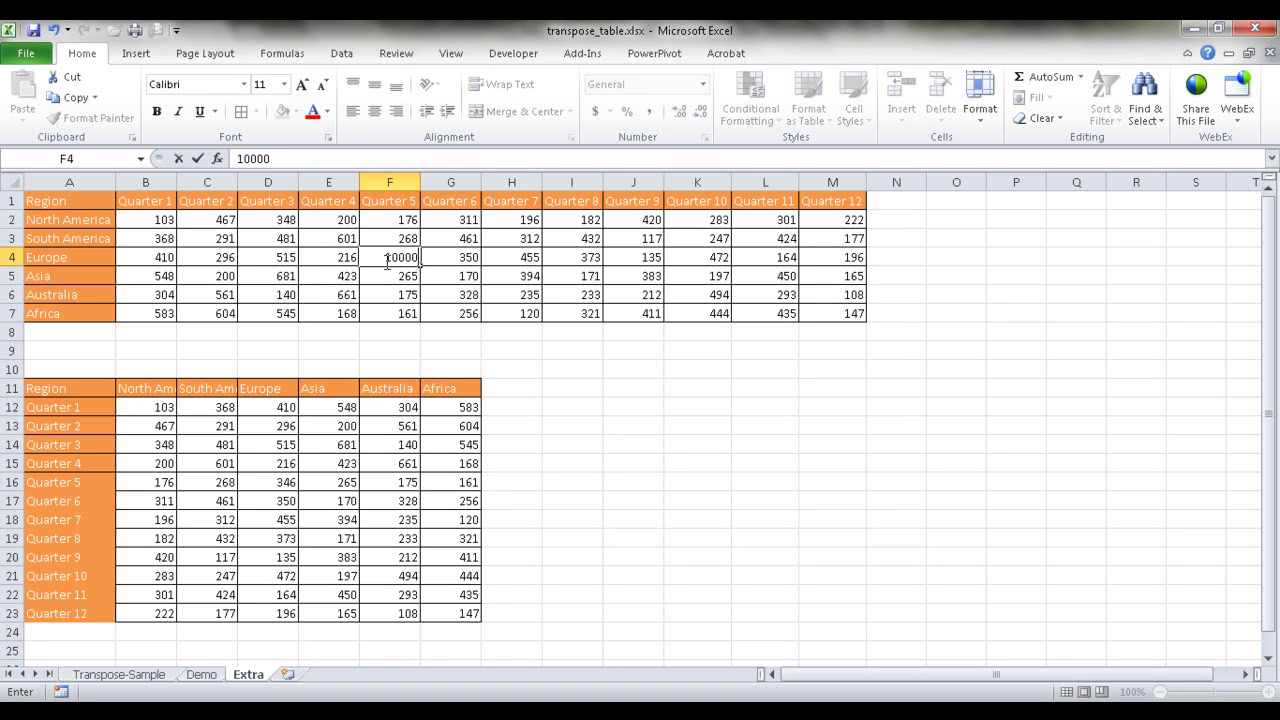
key(Return)
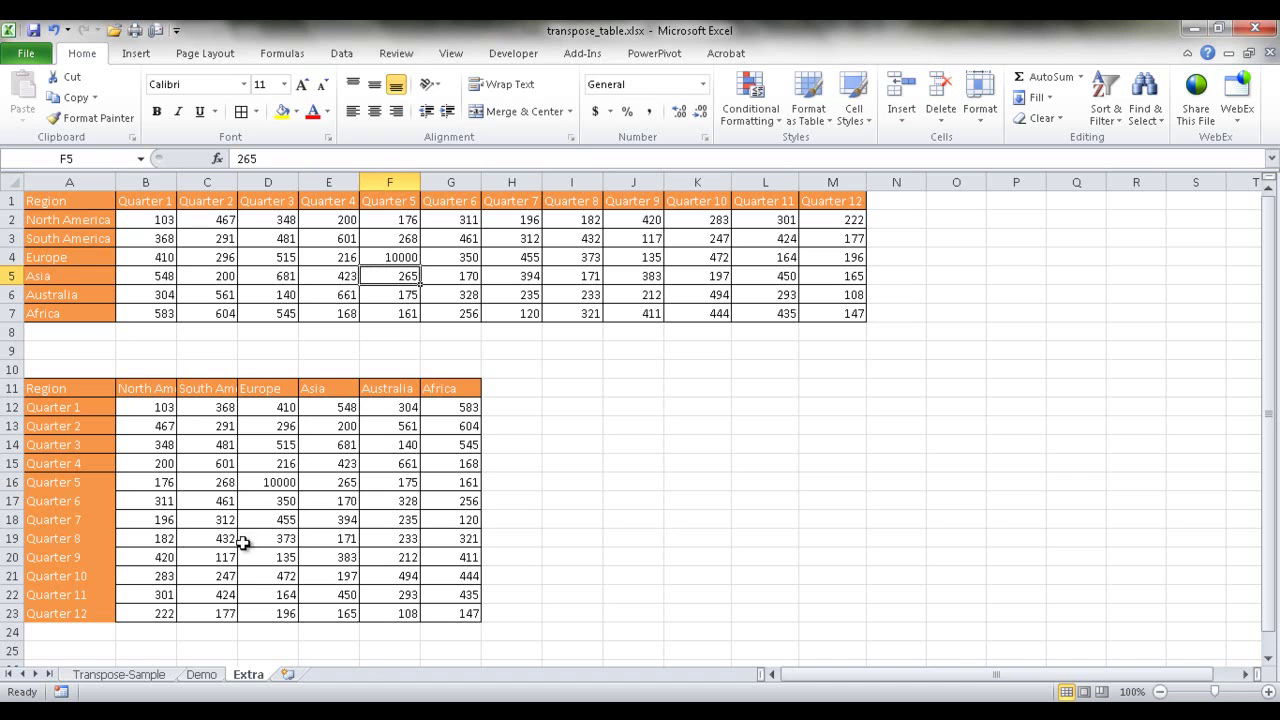
click(201, 675)
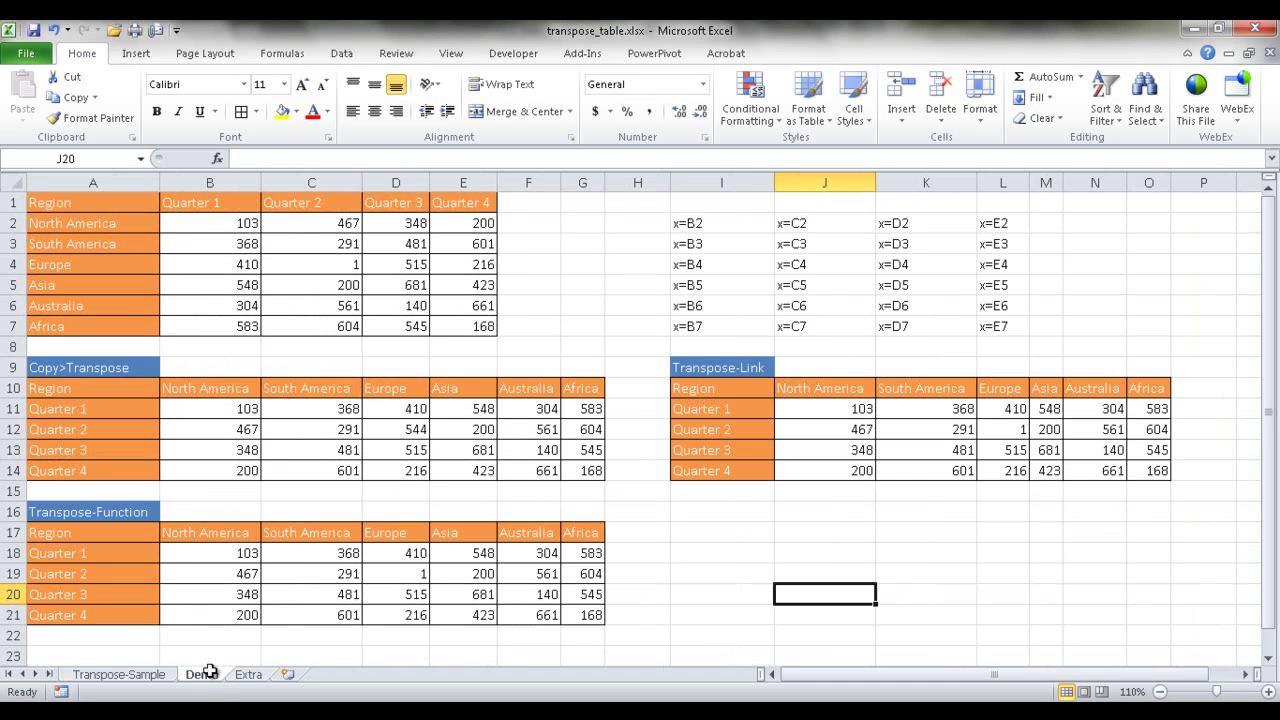